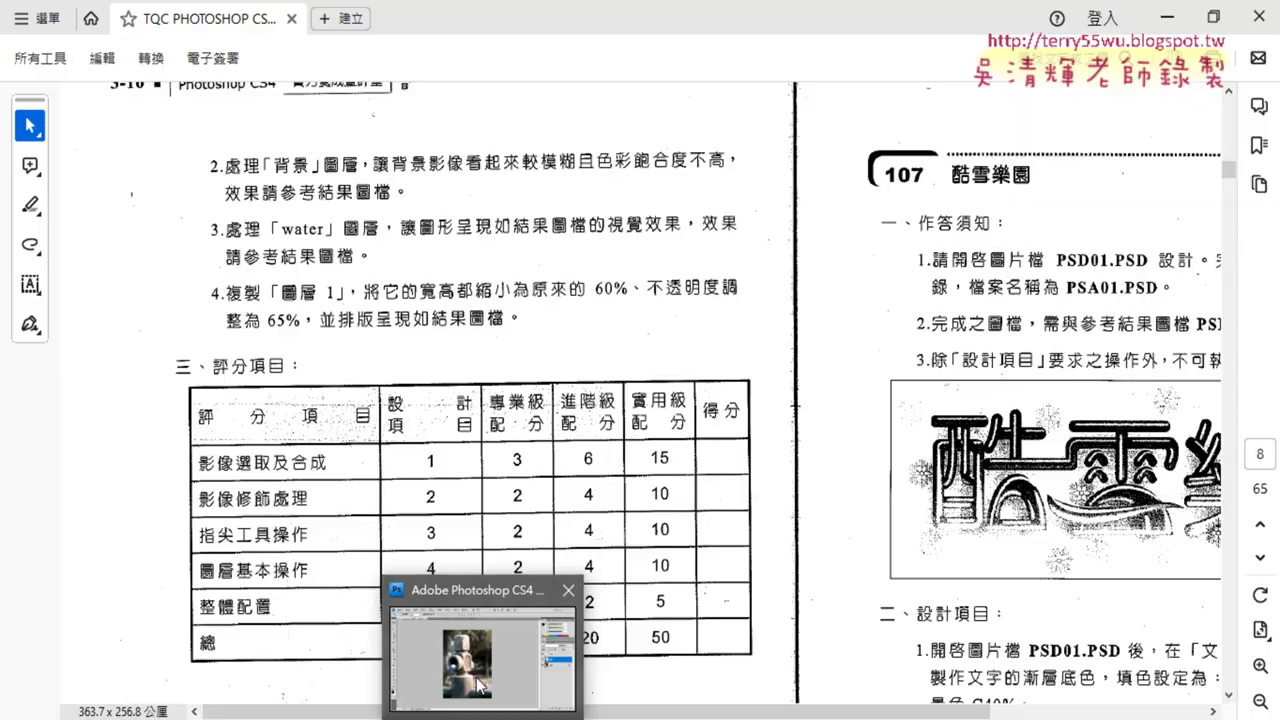
Switch from Acrobat Reader to Photoshop and view the reference image PSD01.tif
{"action": "left_click", "coordinate": [480, 620]}
{"action": "left_click", "coordinate": [495, 77]}
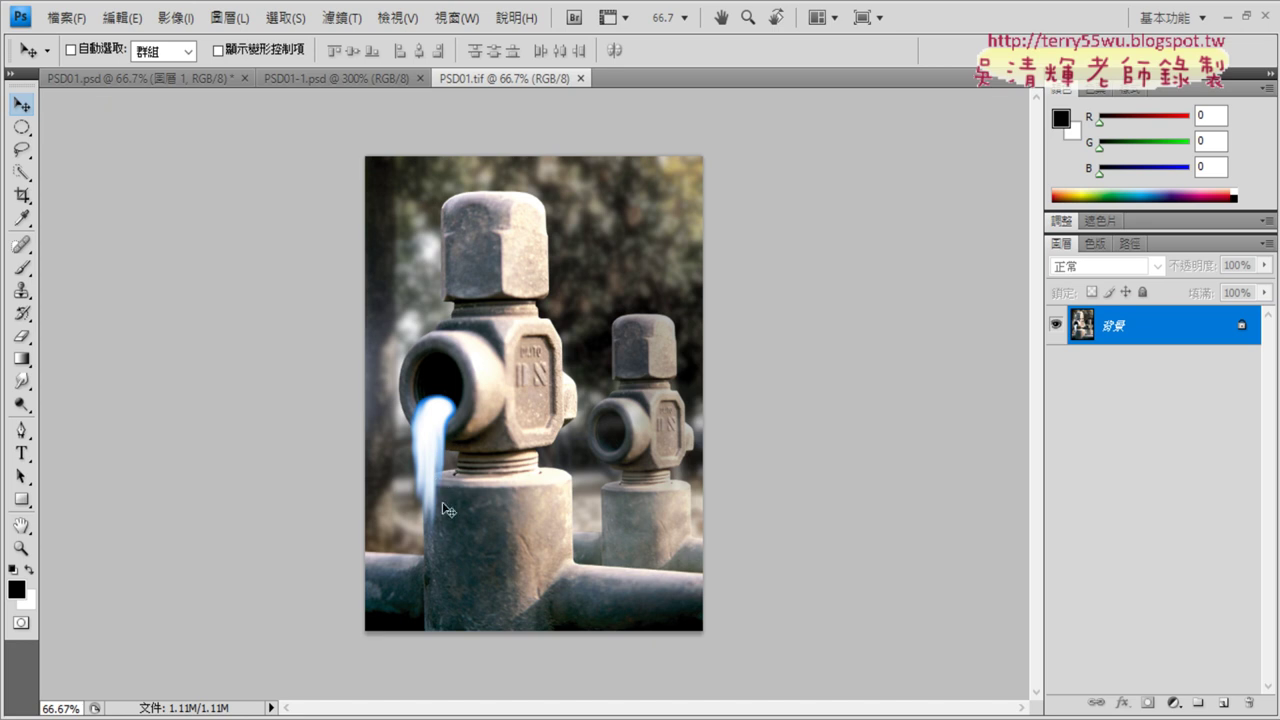
Return to PSD01.psd, select the water layer, and choose the Smudge tool
{"action": "left_click", "coordinate": [137, 78]}
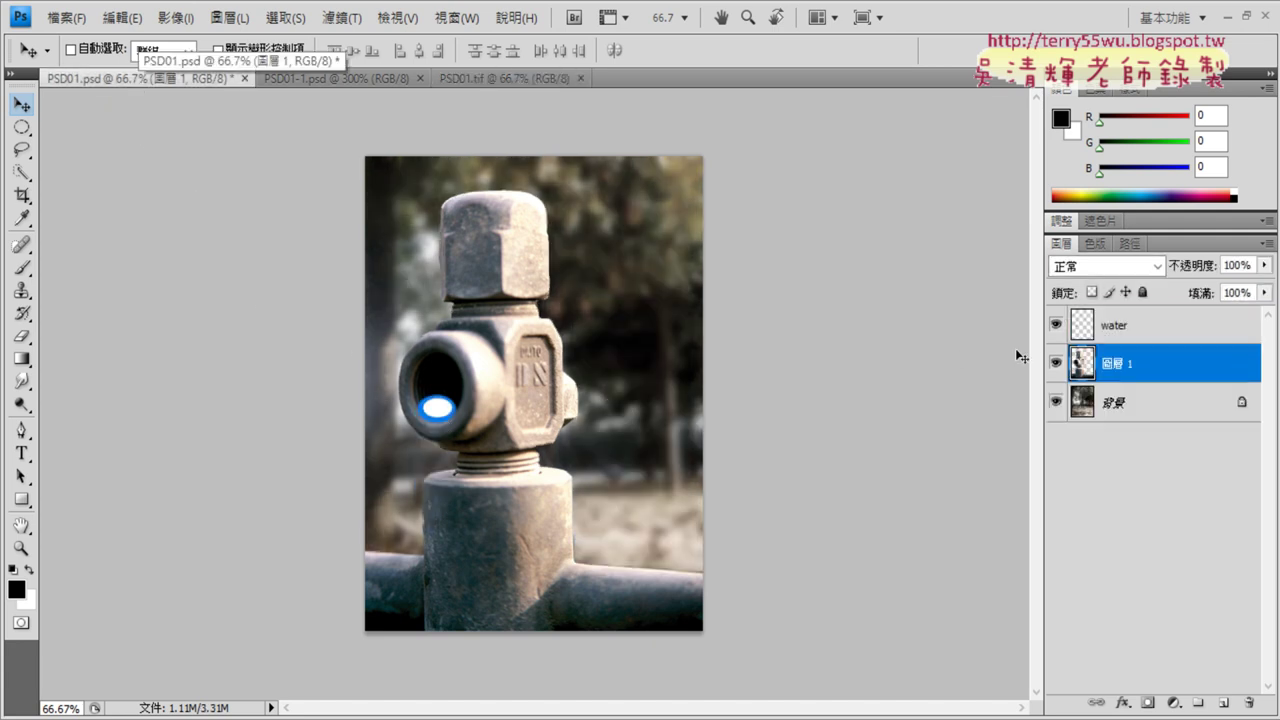
{"action": "left_click", "coordinate": [1149, 329]}
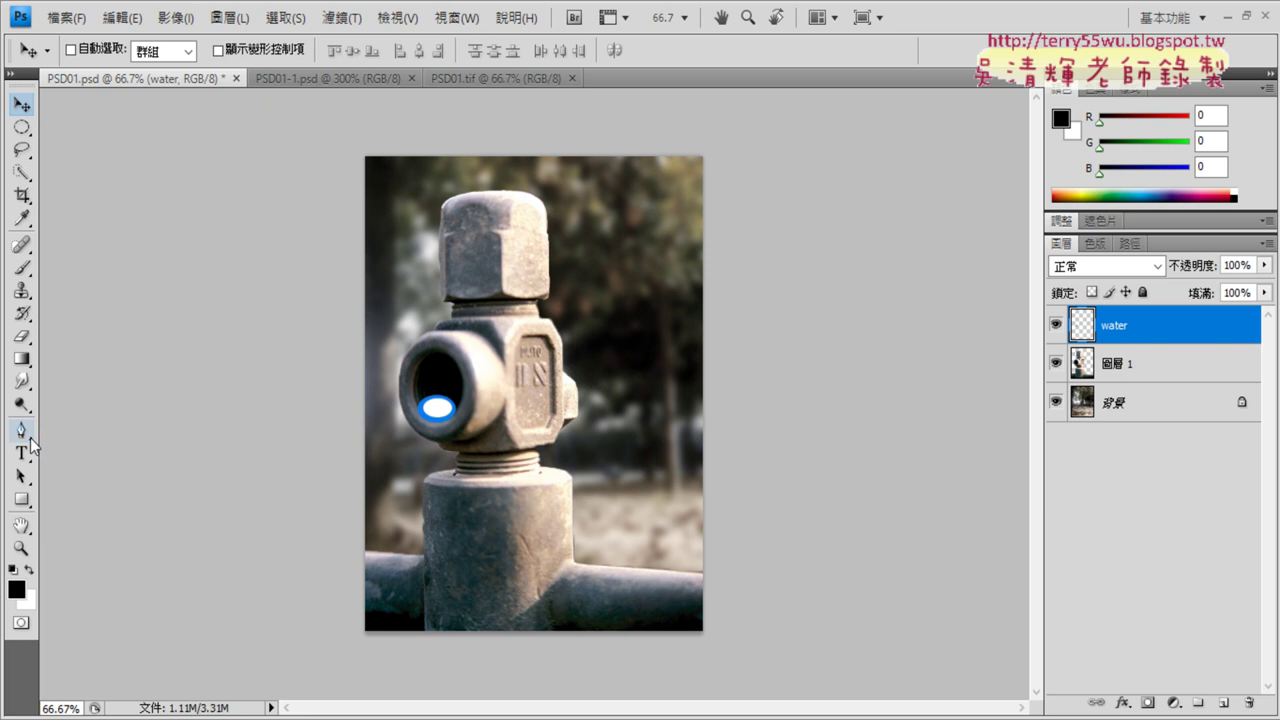
{"action": "left_click", "coordinate": [24, 381]}
{"action": "left_click", "coordinate": [94, 418]}
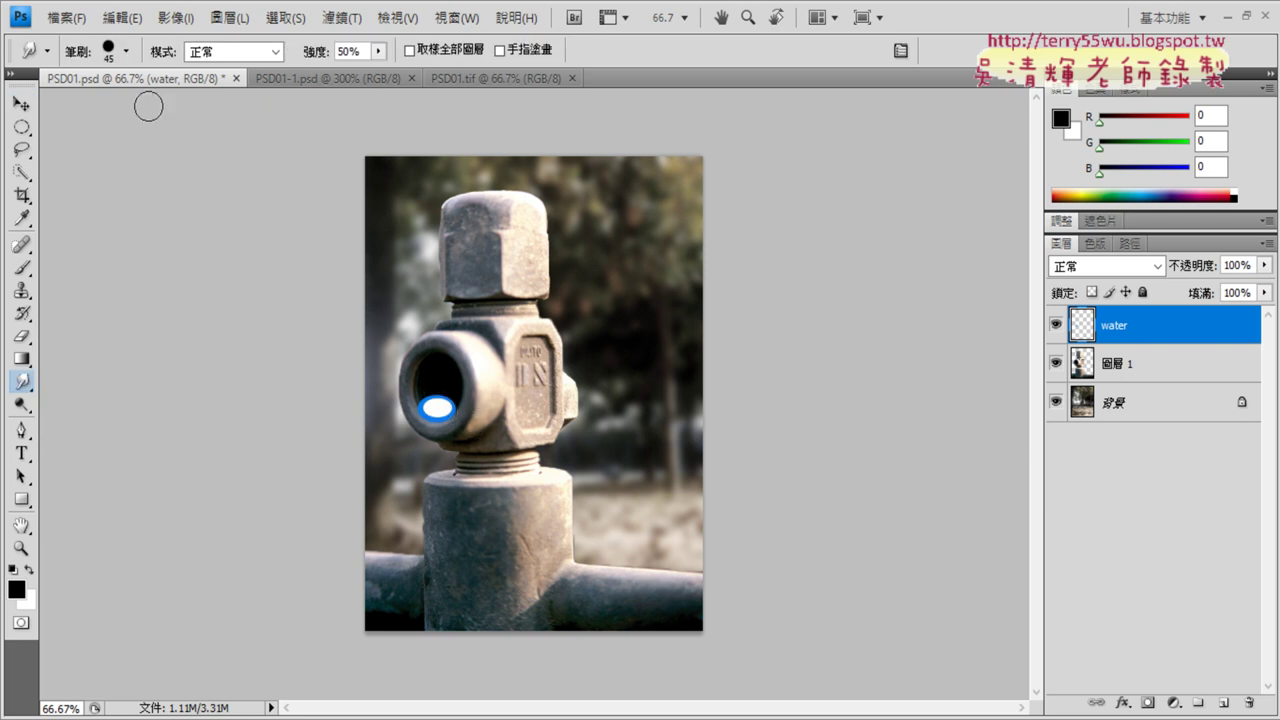
Smudge the blue spout spot into a short drip with a soft 45 px brush, then check PSD01.tif
{"action": "left_click", "coordinate": [120, 52]}
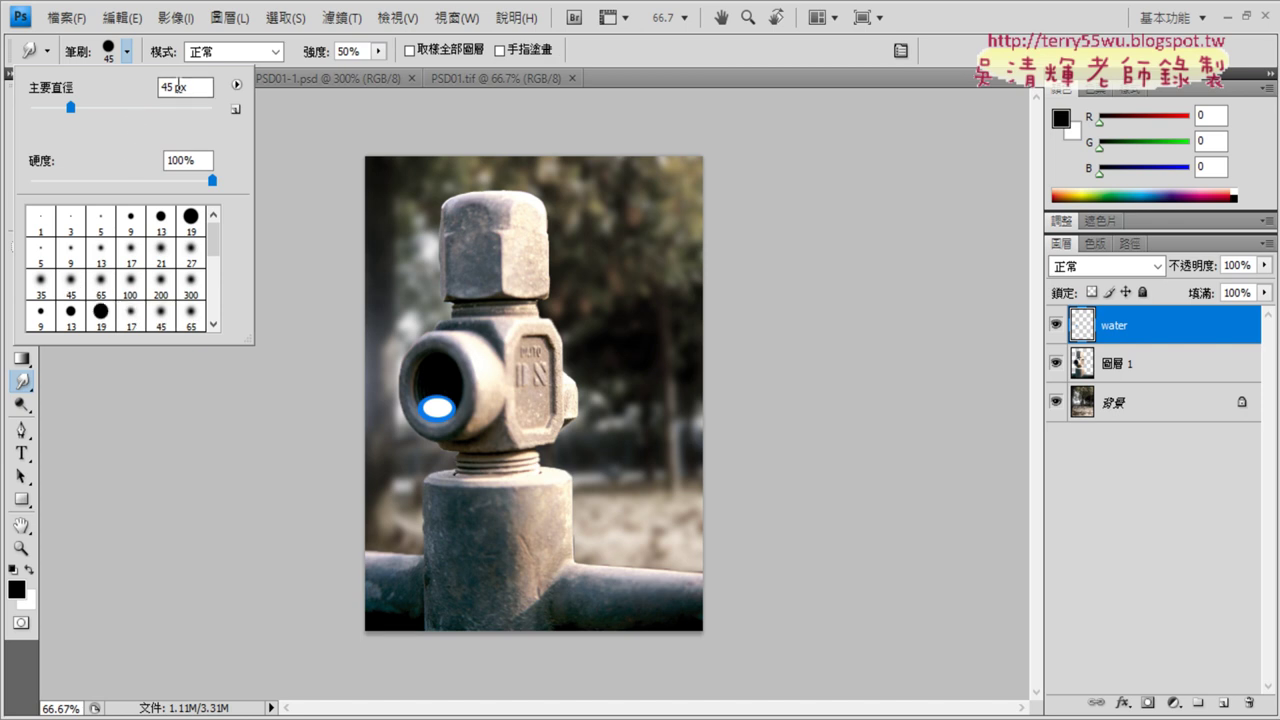
{"action": "left_click", "coordinate": [71, 292]}
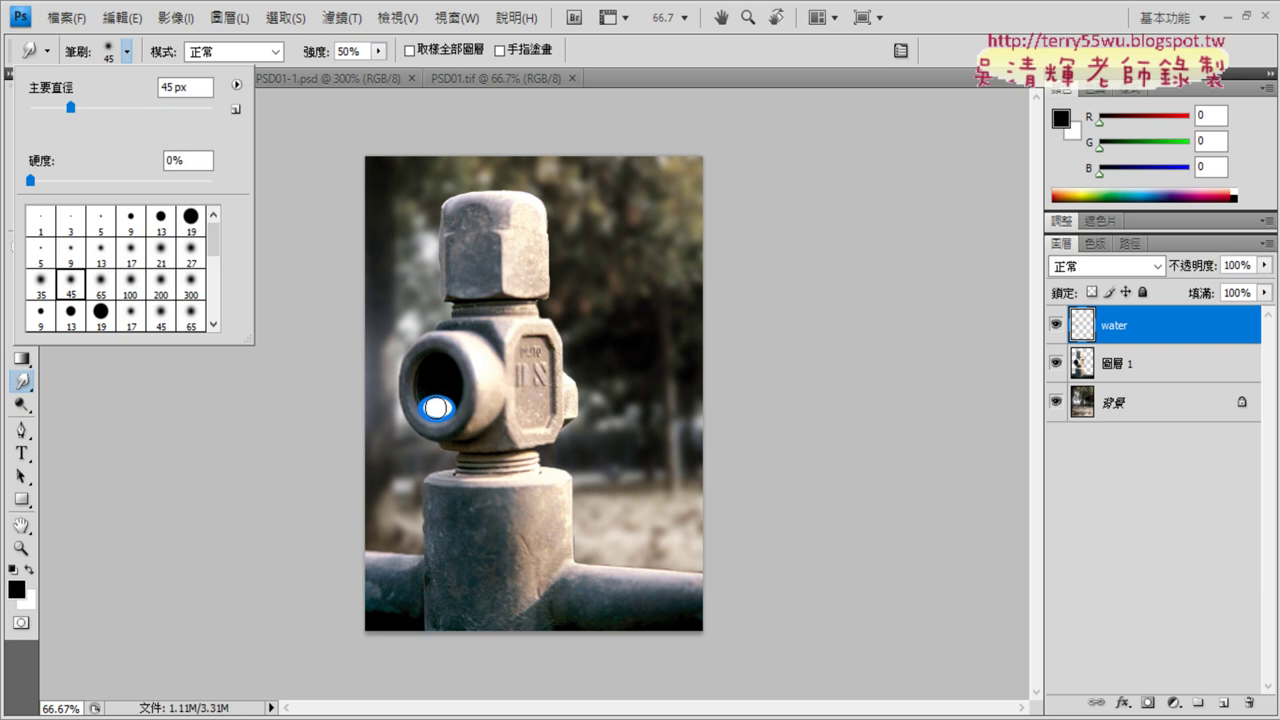
{"action": "left_click_drag", "start_coordinate": [435, 408], "coordinate": [426, 466]}
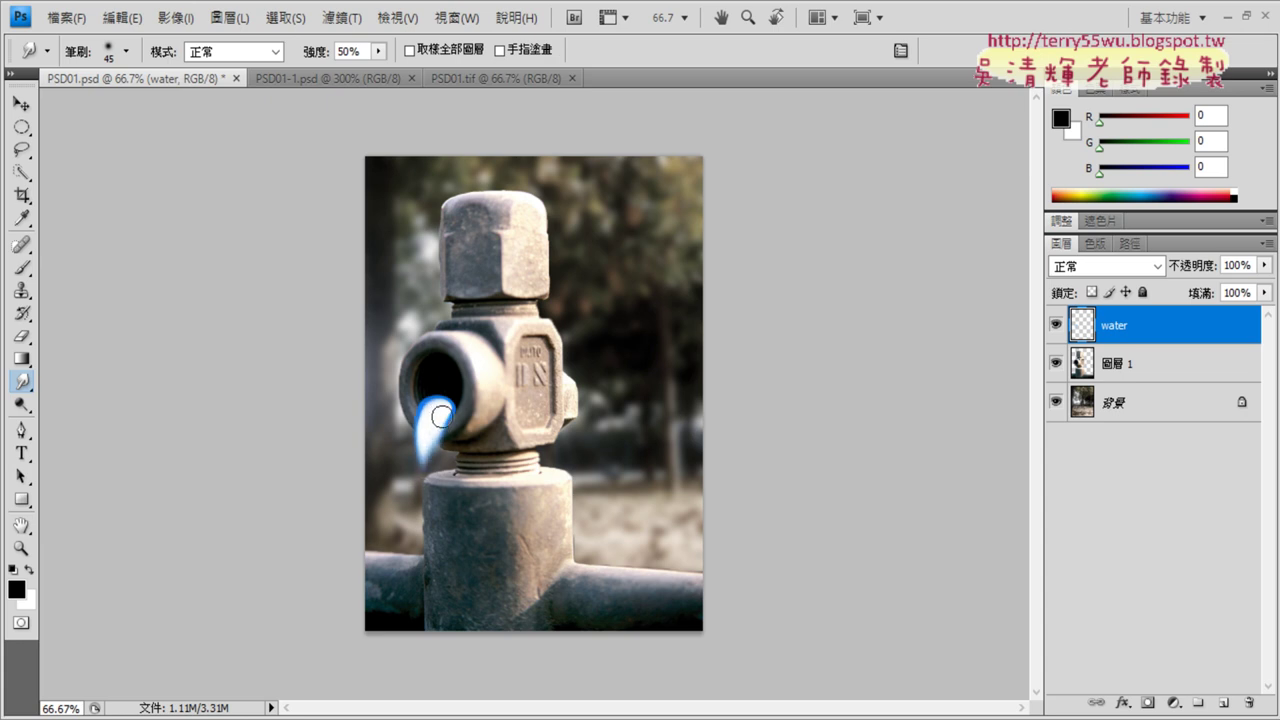
{"action": "left_click_drag", "start_coordinate": [460, 404], "coordinate": [432, 434]}
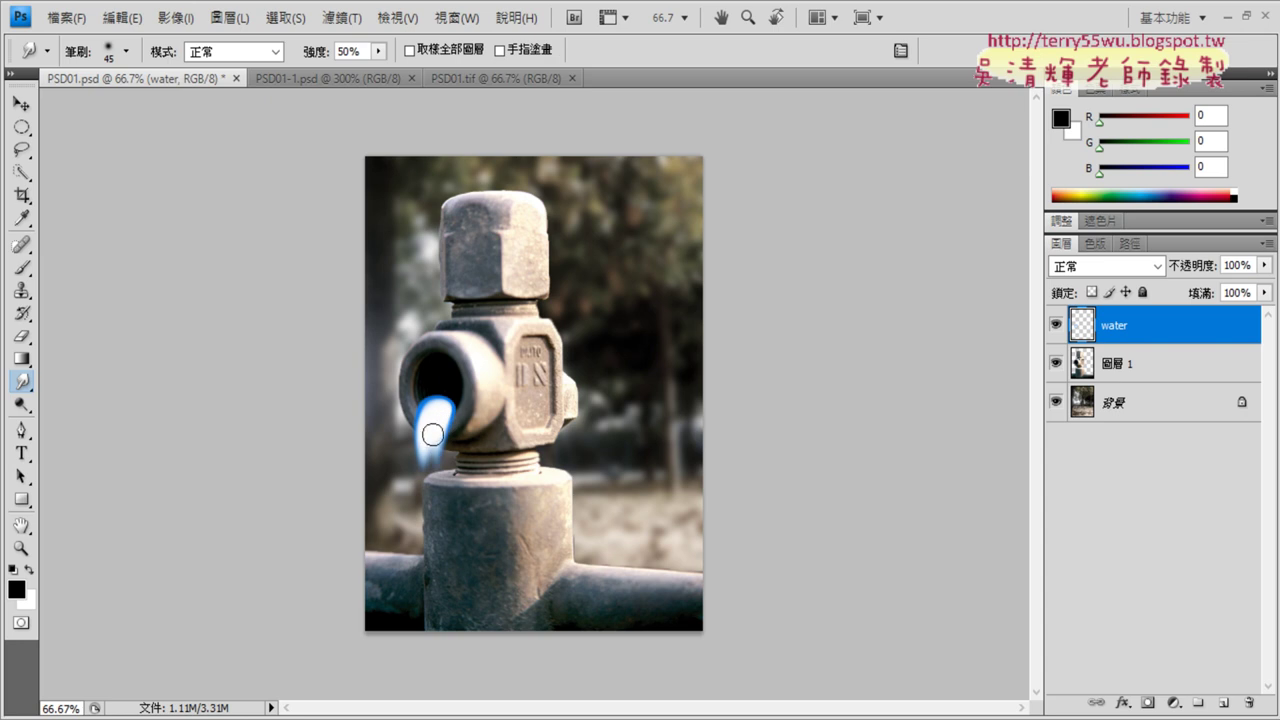
{"action": "left_click", "coordinate": [467, 79]}
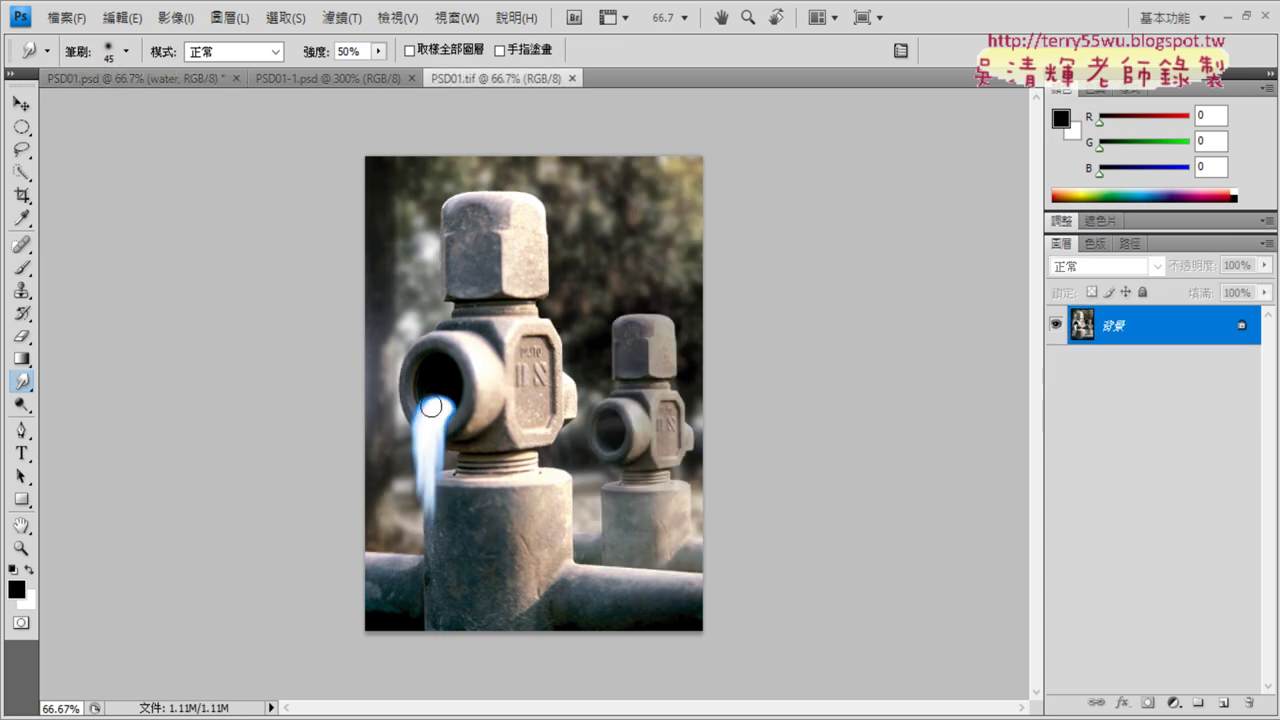
Stretch the blue drip further down from the spout and compare against PSD01.tif
{"action": "left_click", "coordinate": [142, 80]}
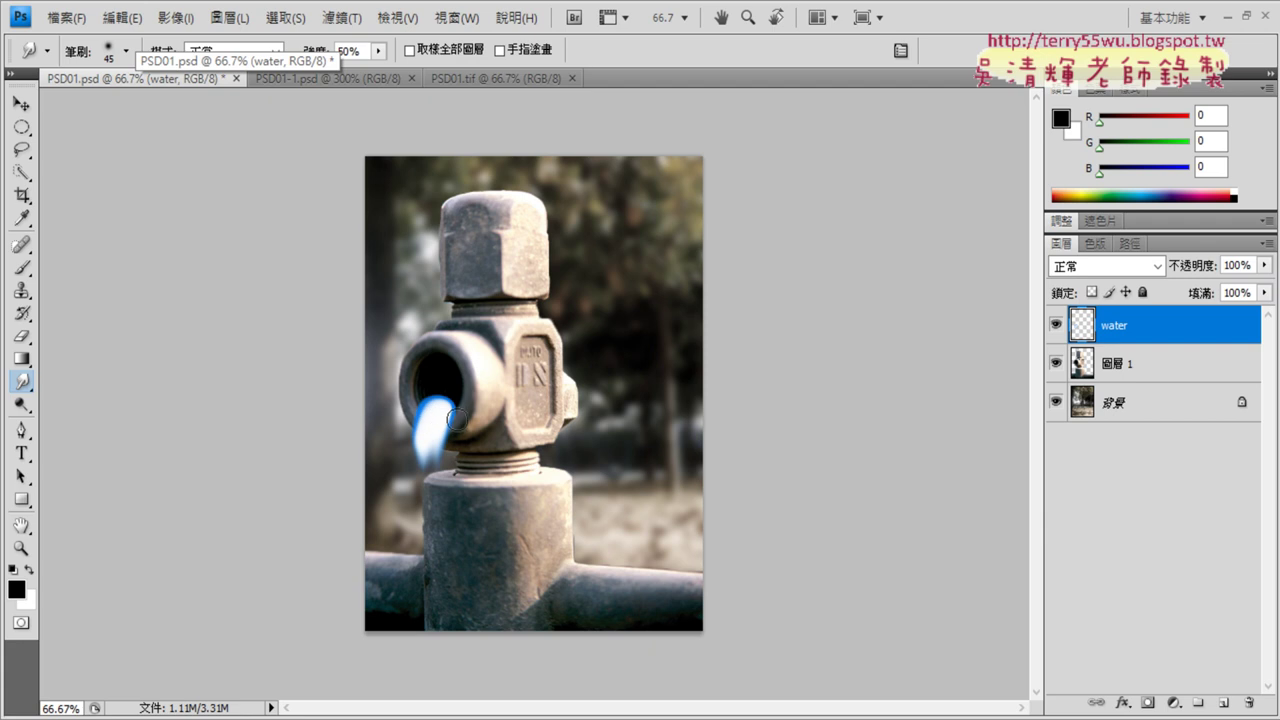
{"action": "mouse_move", "coordinate": [457, 419]}
{"action": "left_mouse_down"}
{"action": "mouse_move", "coordinate": [450, 455]}
{"action": "mouse_move", "coordinate": [432, 428]}
{"action": "mouse_move", "coordinate": [424, 462]}
{"action": "left_mouse_up"}
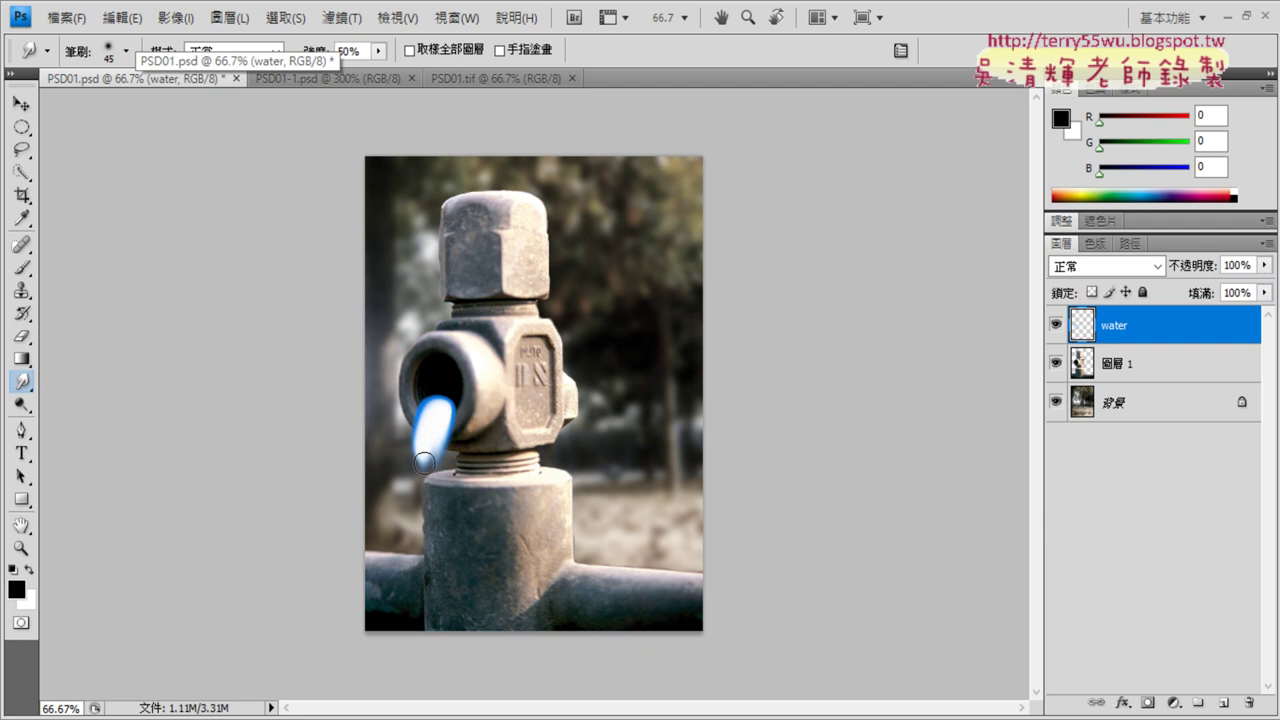
{"action": "left_click", "coordinate": [469, 76]}
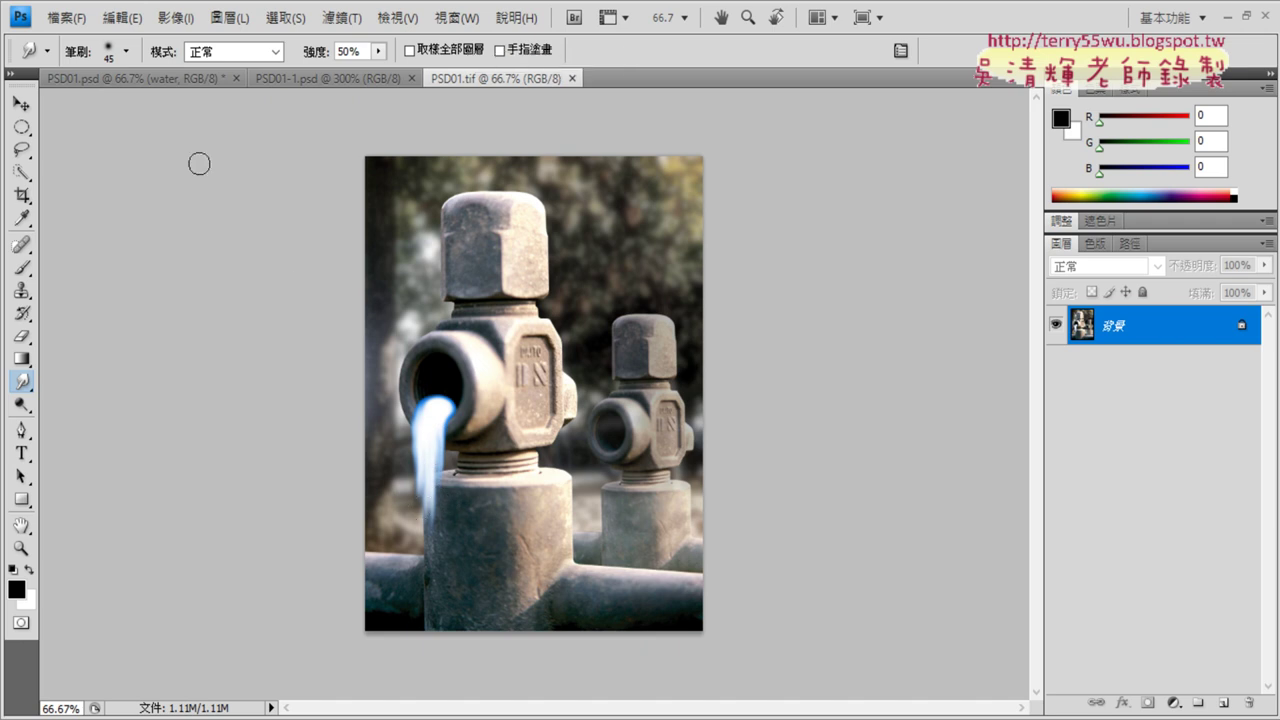
{"action": "left_click", "coordinate": [127, 80]}
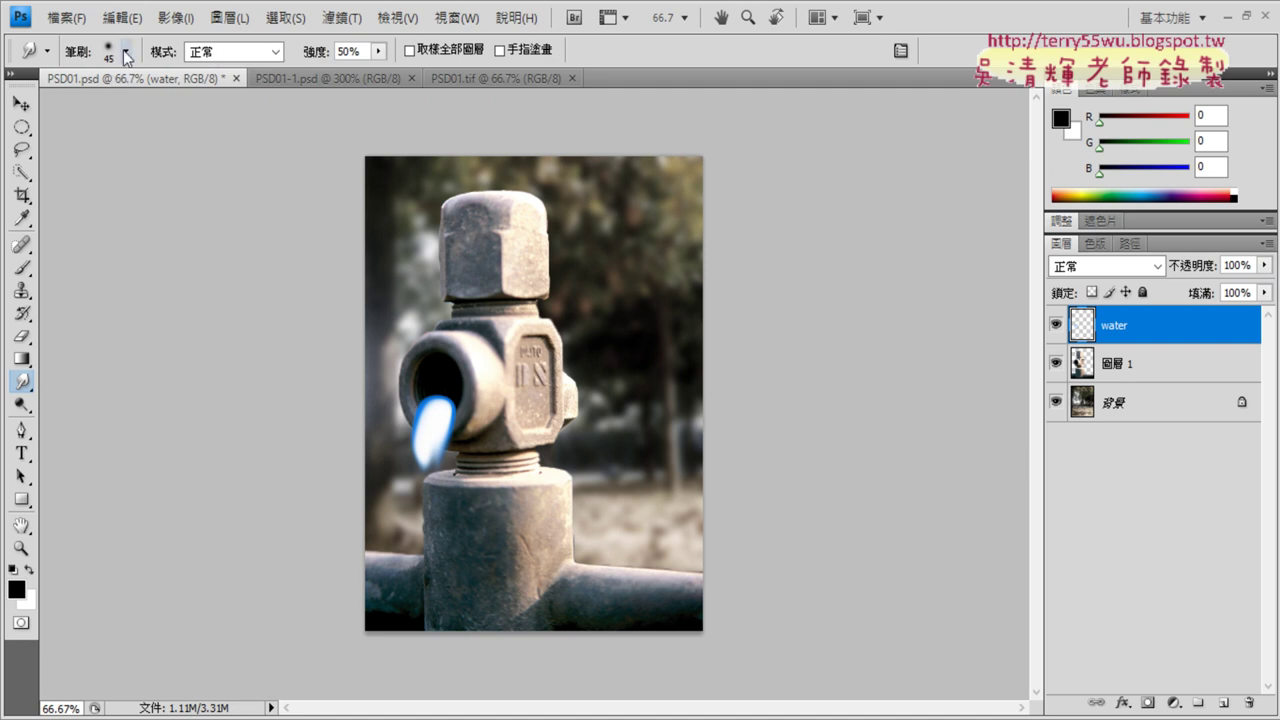
With a 27 px brush, extend the stream's bottom lower so it fades out
{"action": "left_click", "coordinate": [125, 51]}
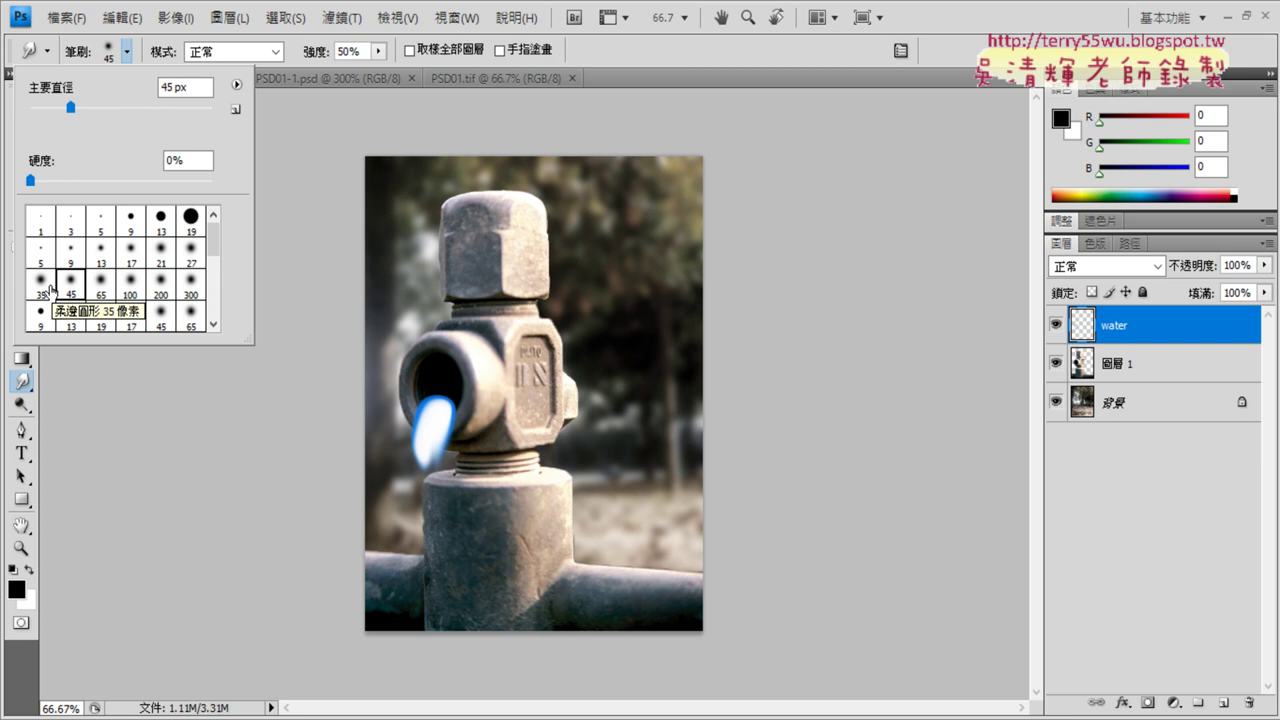
{"action": "left_click", "coordinate": [191, 252]}
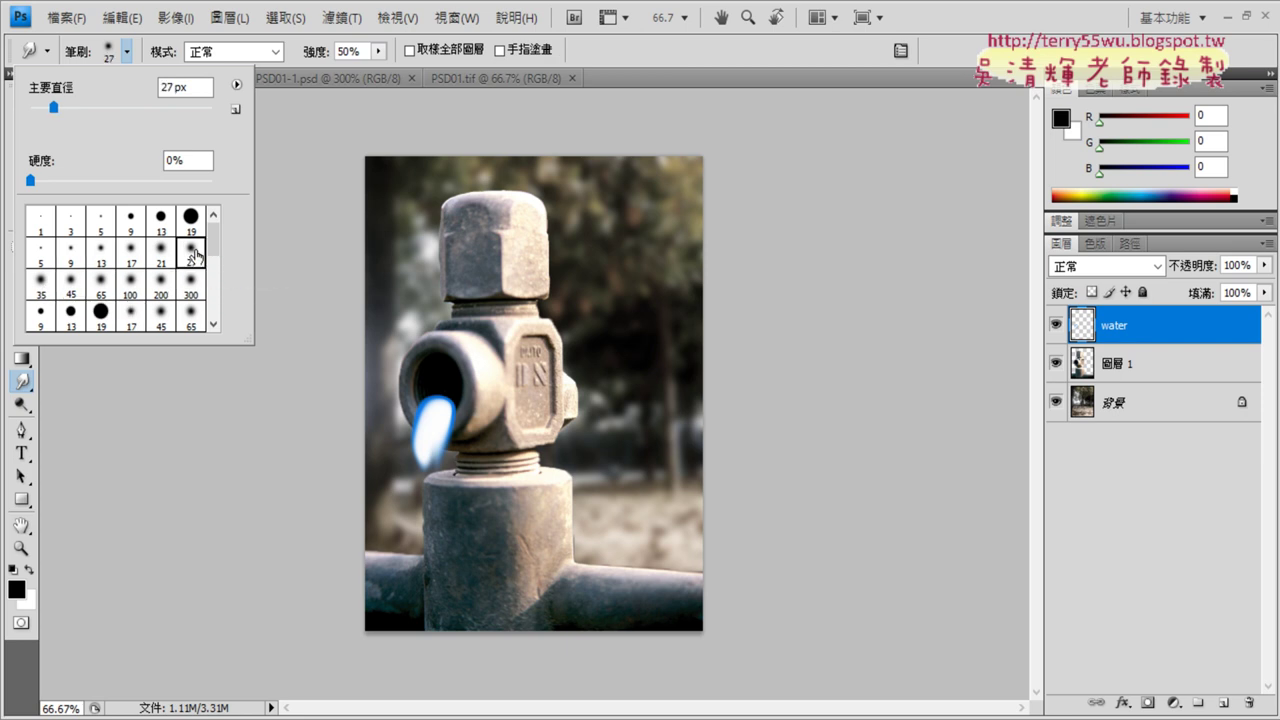
{"action": "left_click", "coordinate": [418, 456]}
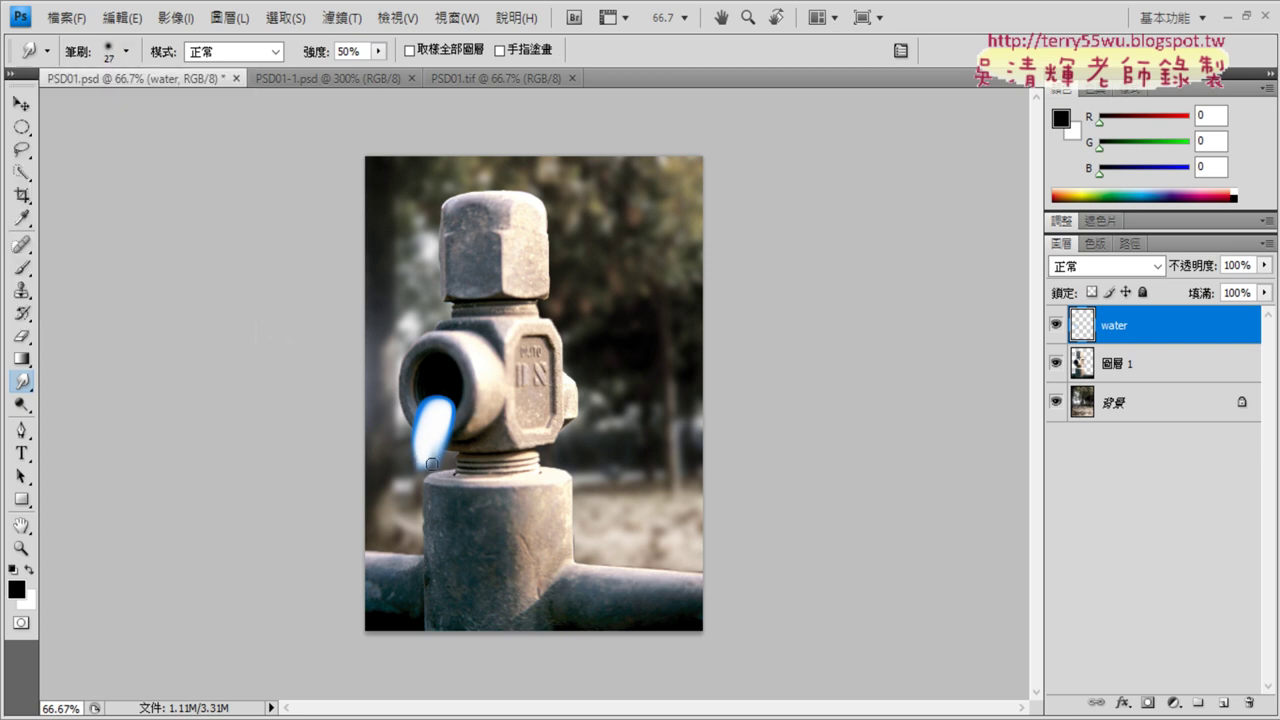
{"action": "left_click_drag", "start_coordinate": [416, 445], "coordinate": [420, 500]}
With a 17 px brush, pull the water stream down toward the pipe and brighten its edges
{"action": "left_click", "coordinate": [102, 50]}
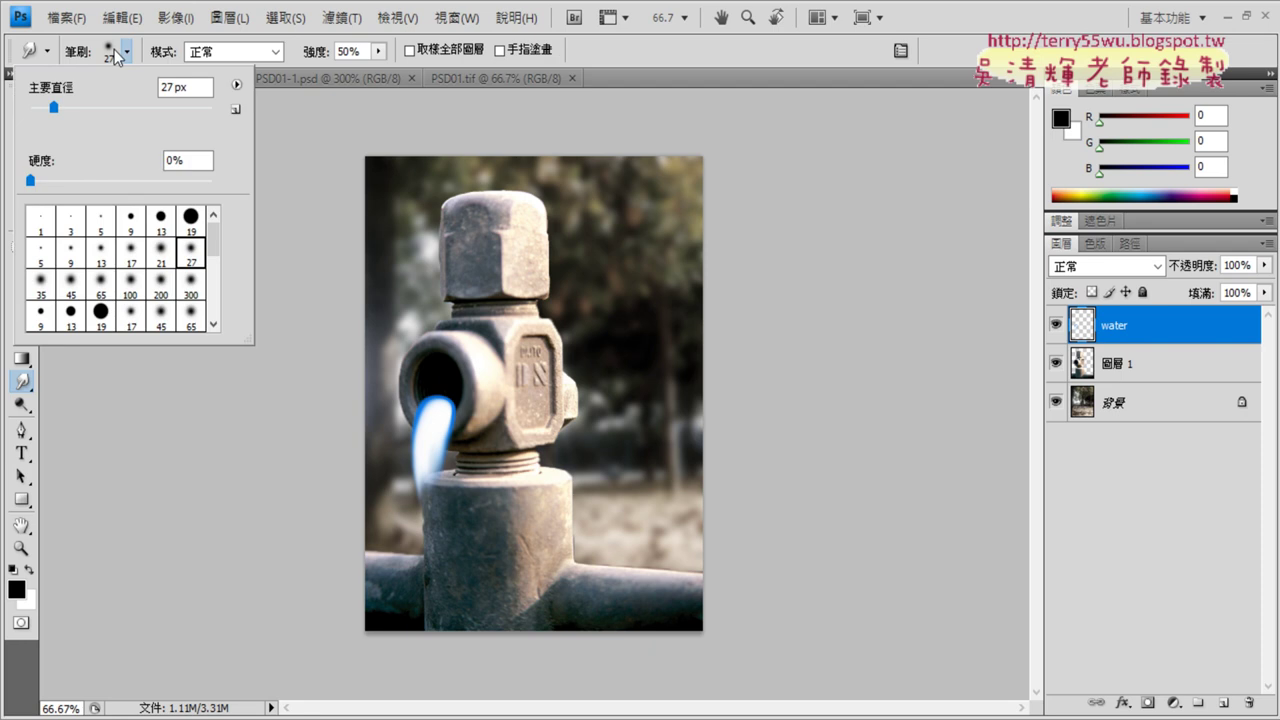
{"action": "left_click", "coordinate": [131, 252]}
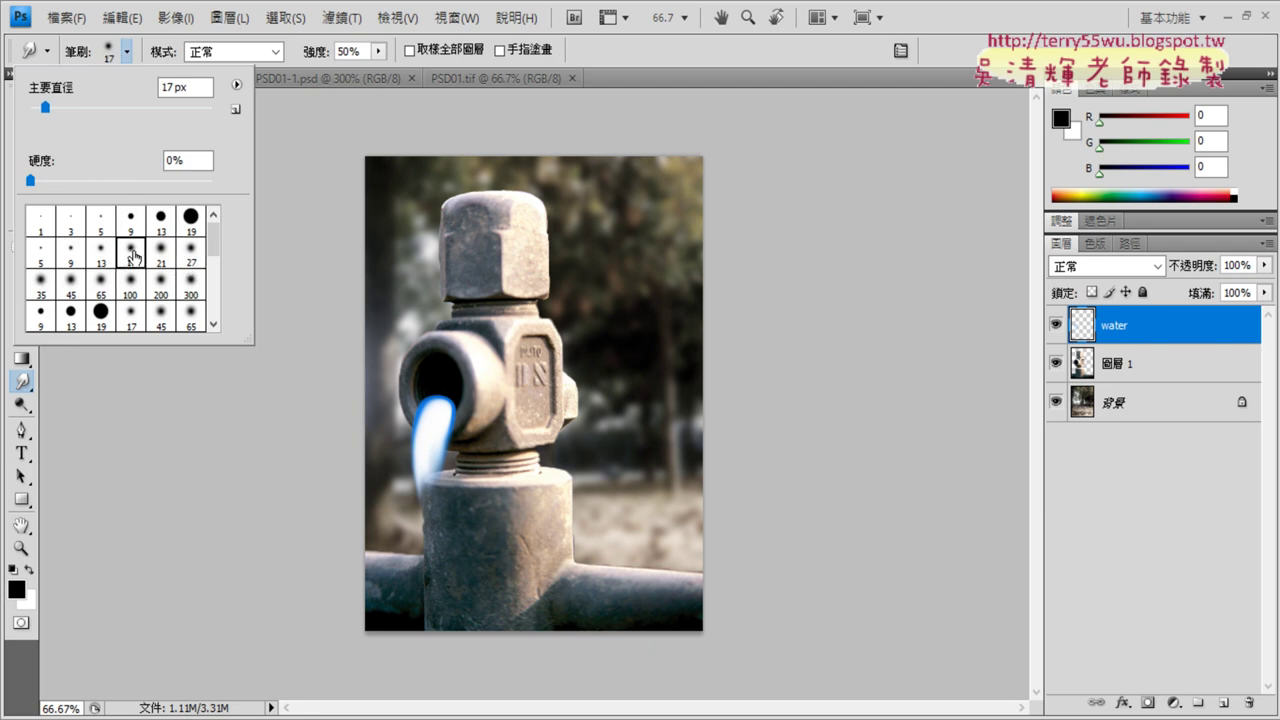
{"action": "left_click", "coordinate": [416, 473]}
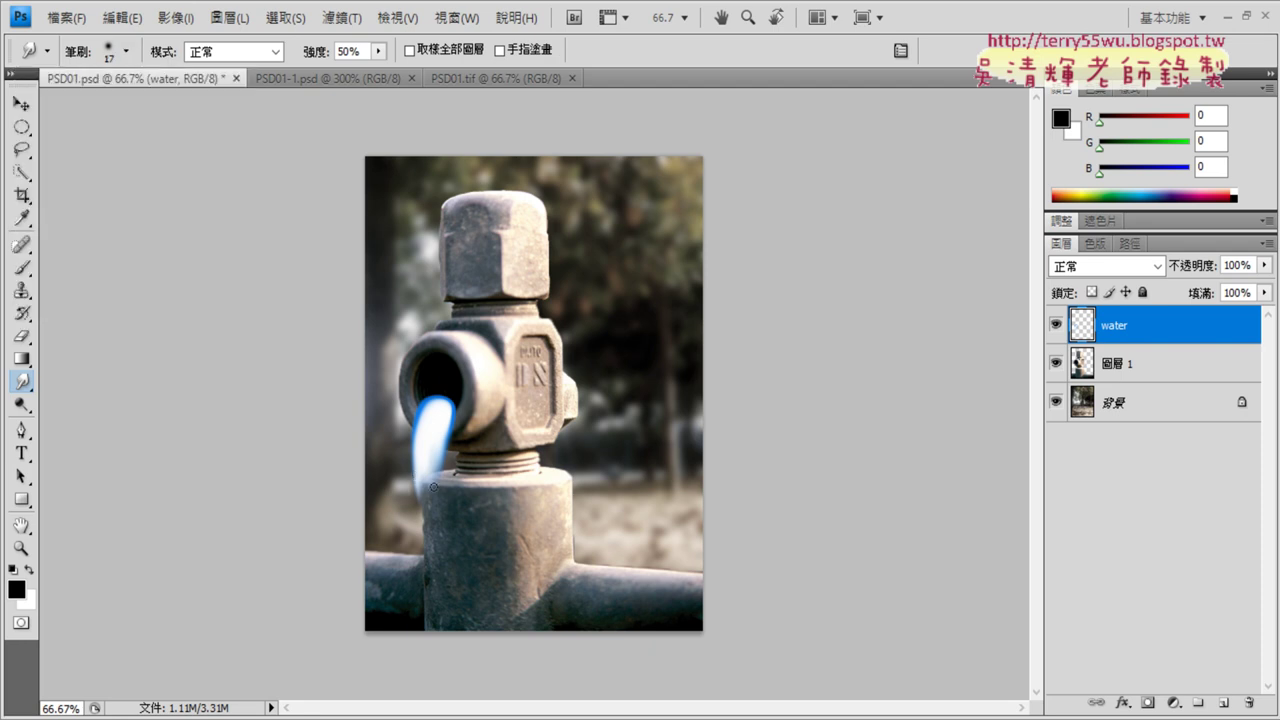
{"action": "left_click_drag", "start_coordinate": [433, 487], "coordinate": [430, 525]}
{"action": "left_click_drag", "start_coordinate": [427, 477], "coordinate": [430, 563]}
{"action": "left_click_drag", "start_coordinate": [430, 490], "coordinate": [425, 514]}
{"action": "left_click_drag", "start_coordinate": [441, 450], "coordinate": [441, 549]}
{"action": "left_click_drag", "start_coordinate": [434, 458], "coordinate": [433, 502]}
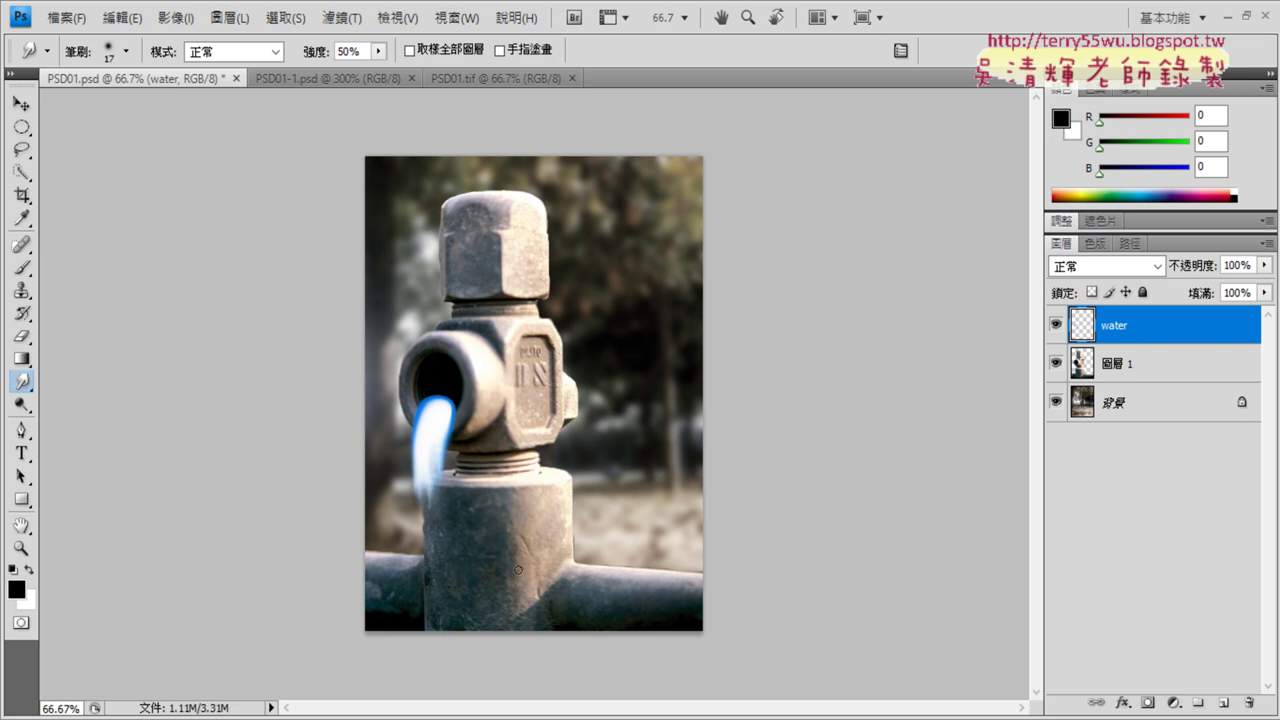
With a 13 px brush, pull the stream's end down to the pipe and brighten its right edge
{"action": "left_click", "coordinate": [479, 79]}
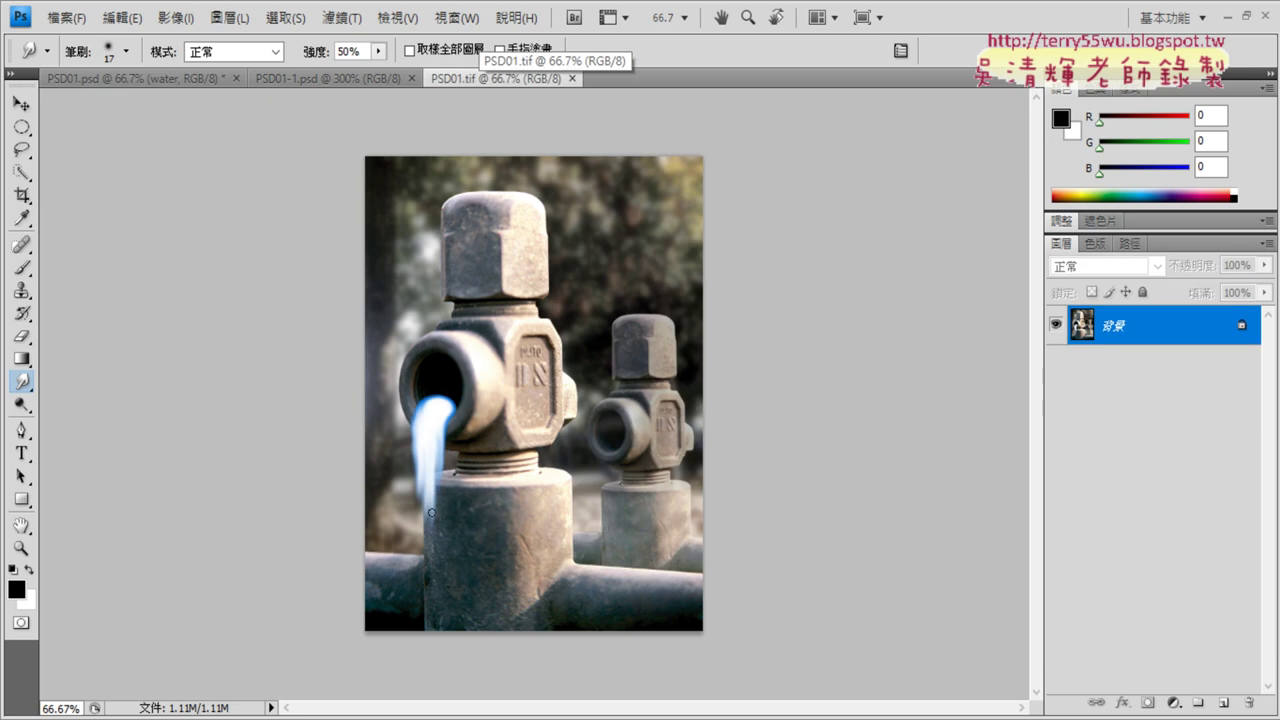
{"action": "left_click", "coordinate": [119, 76]}
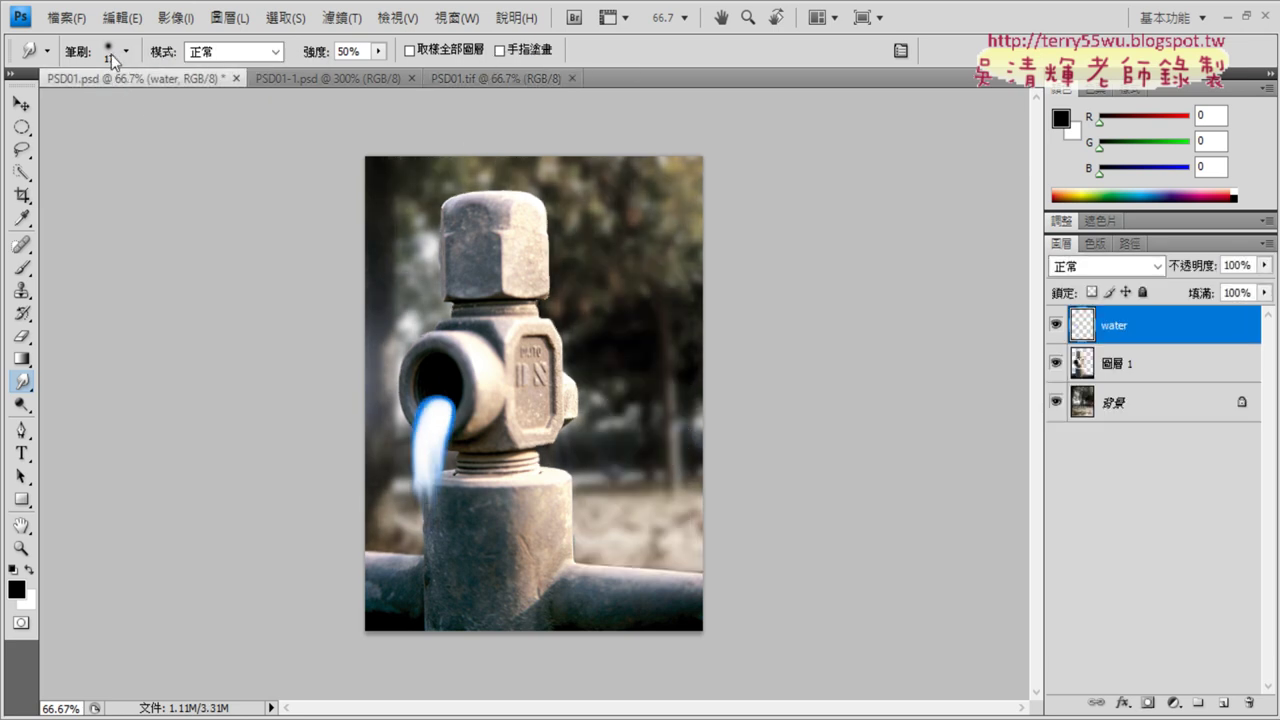
{"action": "left_click", "coordinate": [111, 54]}
{"action": "left_click", "coordinate": [101, 252]}
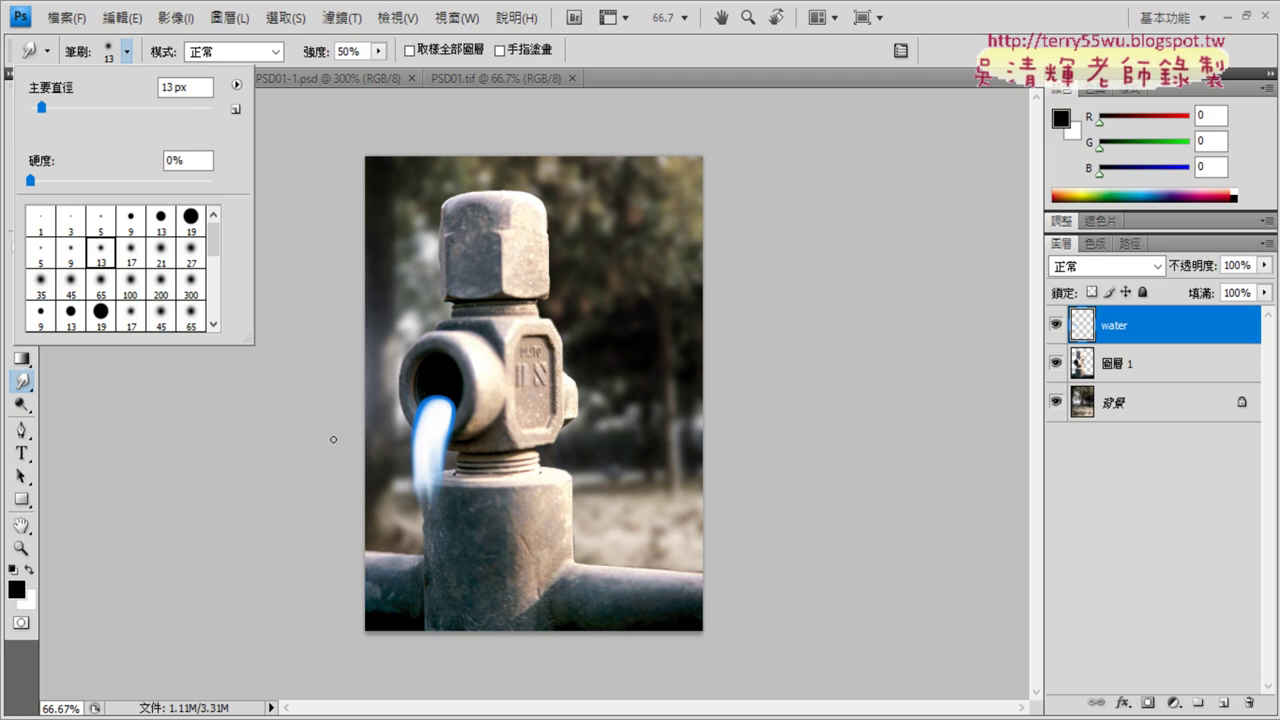
{"action": "left_click", "coordinate": [419, 491]}
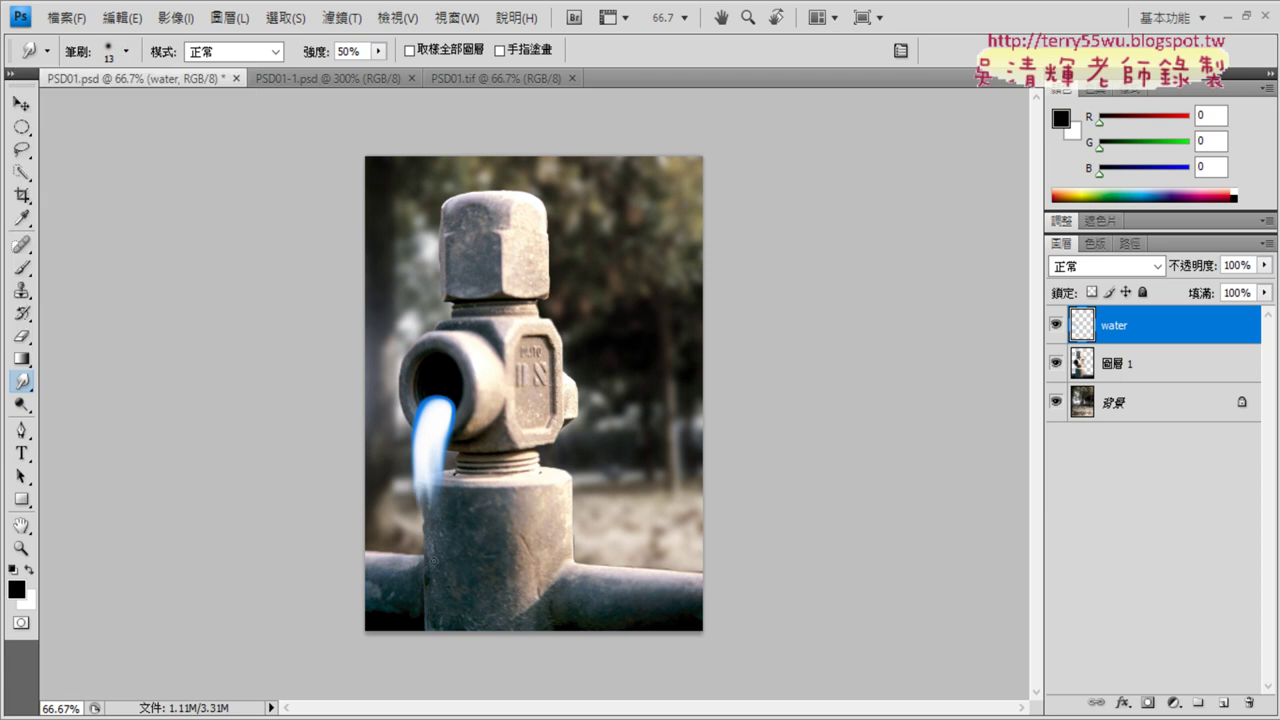
{"action": "left_click_drag", "start_coordinate": [425, 481], "coordinate": [427, 504]}
{"action": "left_click_drag", "start_coordinate": [441, 464], "coordinate": [441, 492]}
Choose the 9 px soft brush and compare with the reference PSD01.tif
{"action": "left_click", "coordinate": [109, 49]}
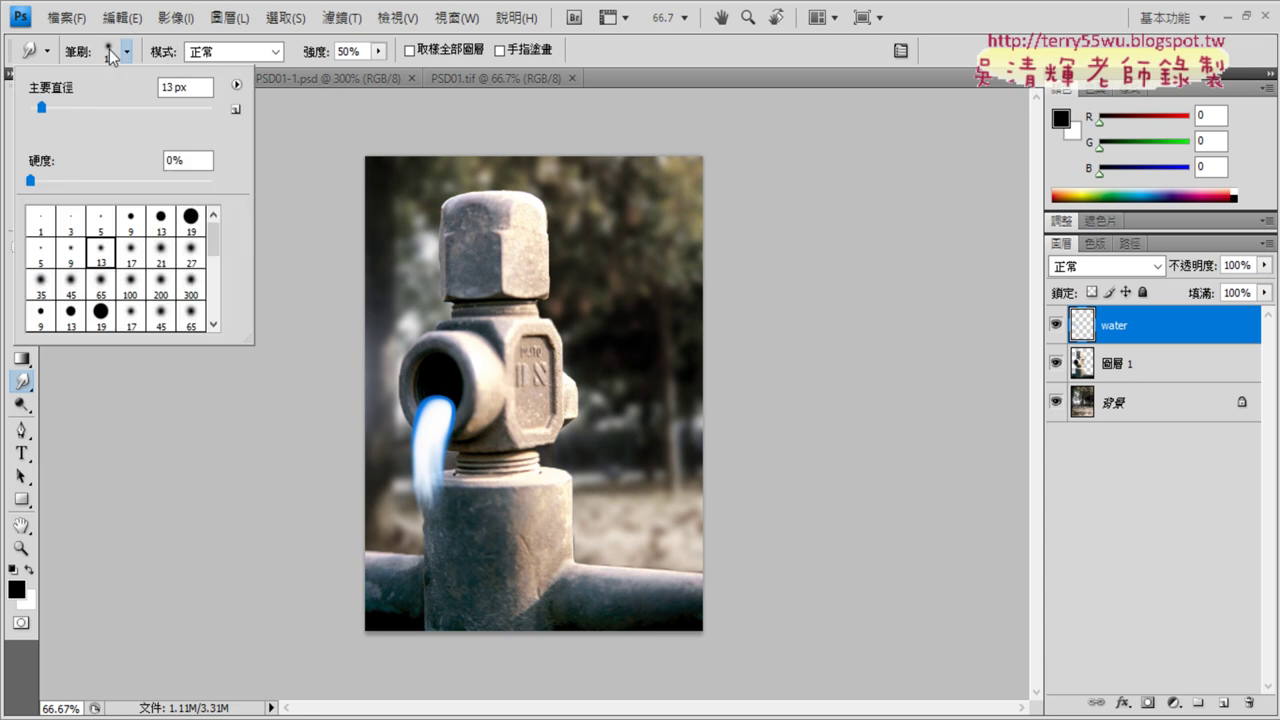
{"action": "left_click", "coordinate": [72, 252]}
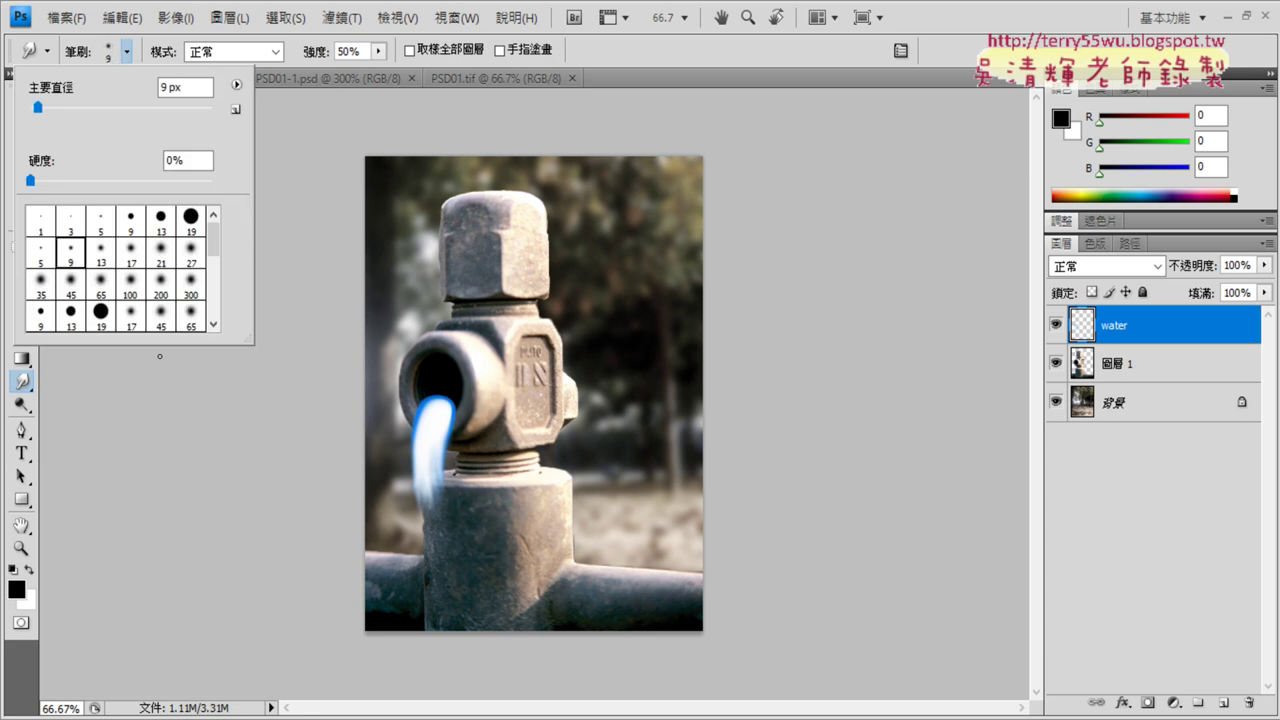
{"action": "left_click", "coordinate": [420, 496]}
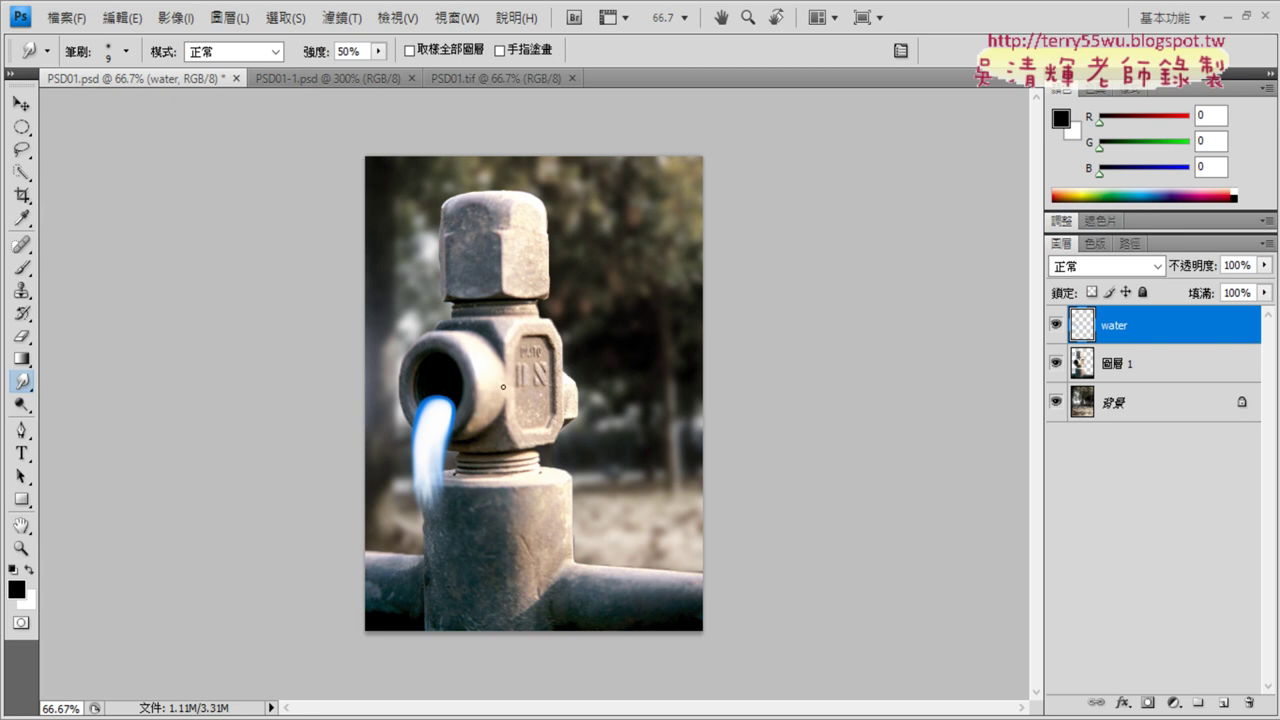
{"action": "left_click", "coordinate": [469, 76]}
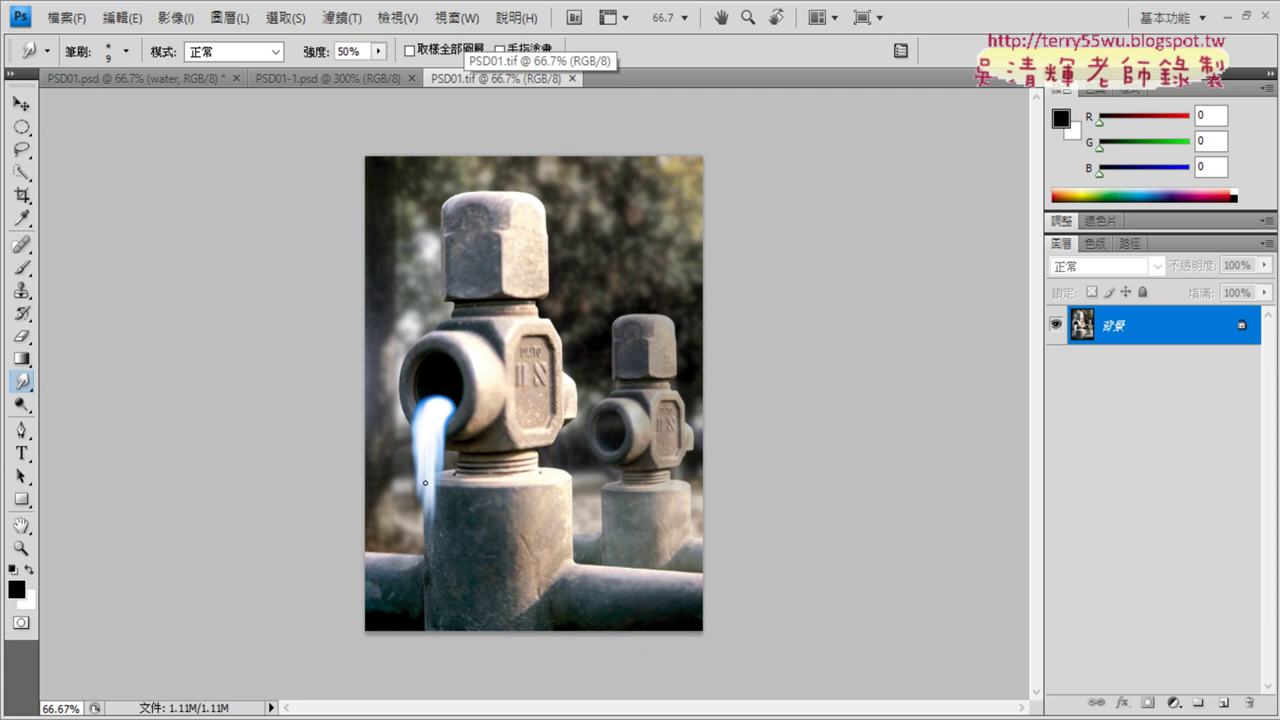
{"action": "left_click", "coordinate": [102, 77]}
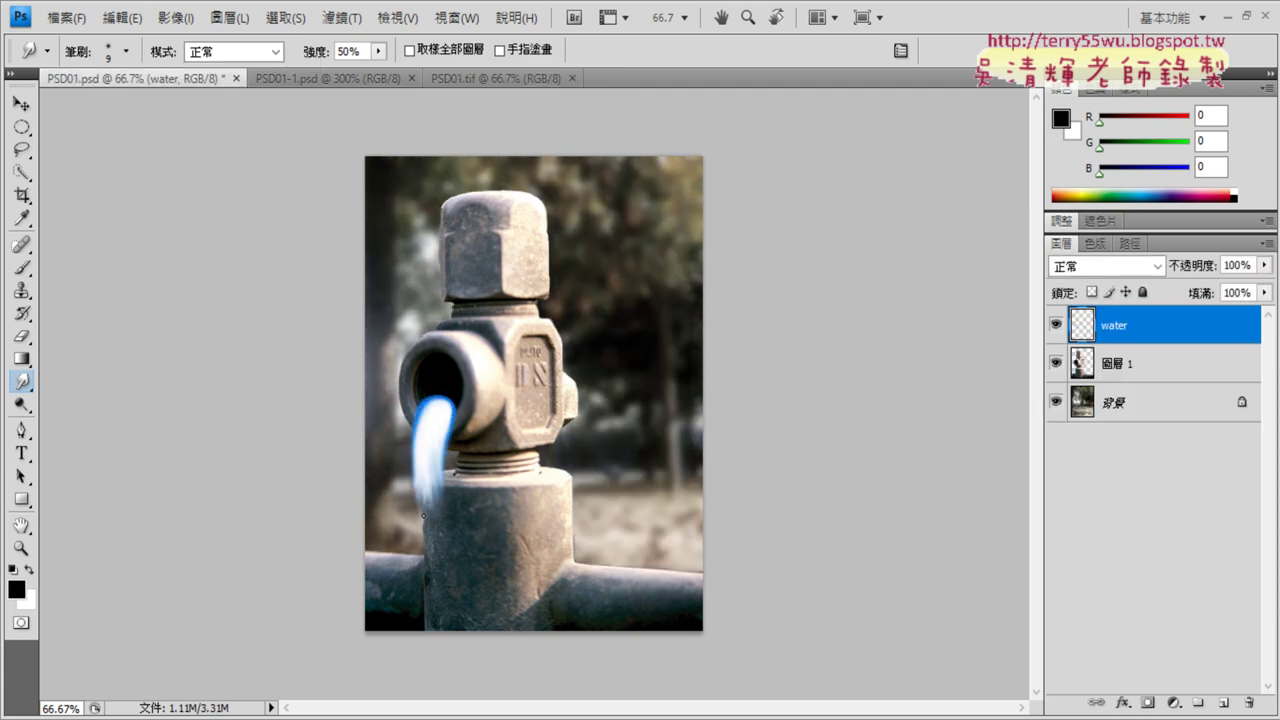
With the 27 px soft brush, smudge the water stream further down over the pipe
{"action": "left_click", "coordinate": [118, 50]}
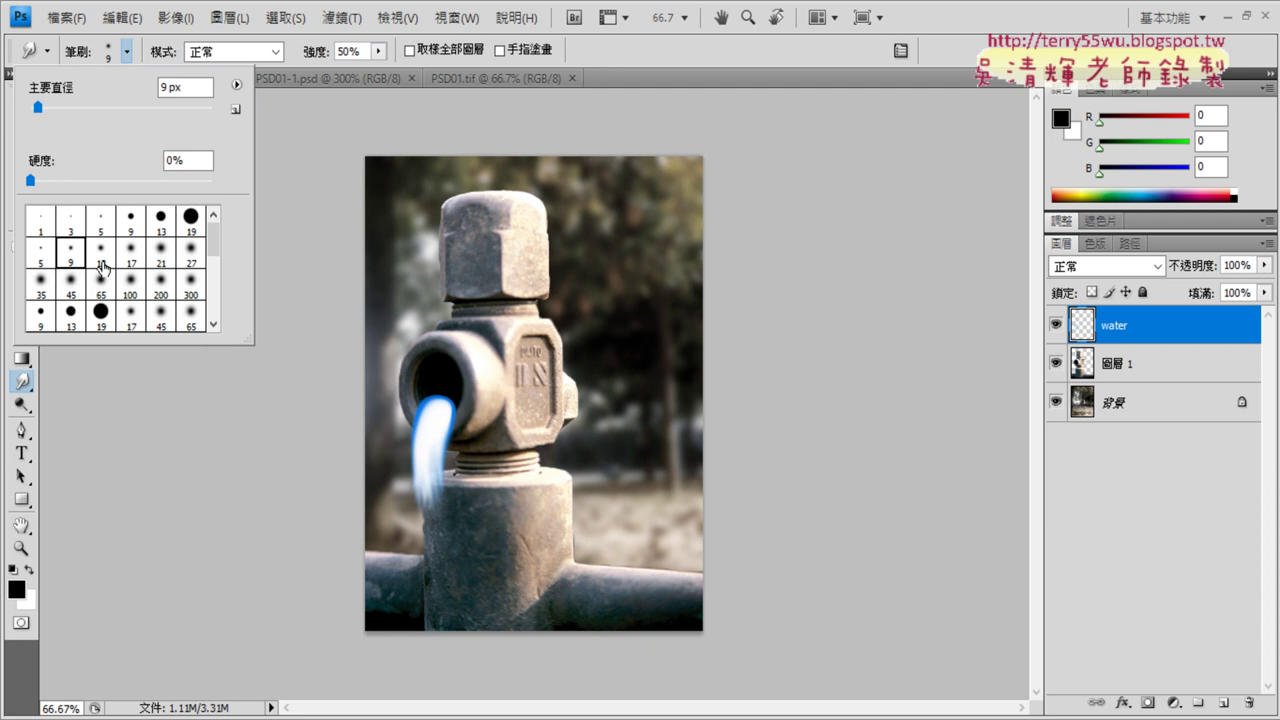
{"action": "left_click", "coordinate": [191, 252]}
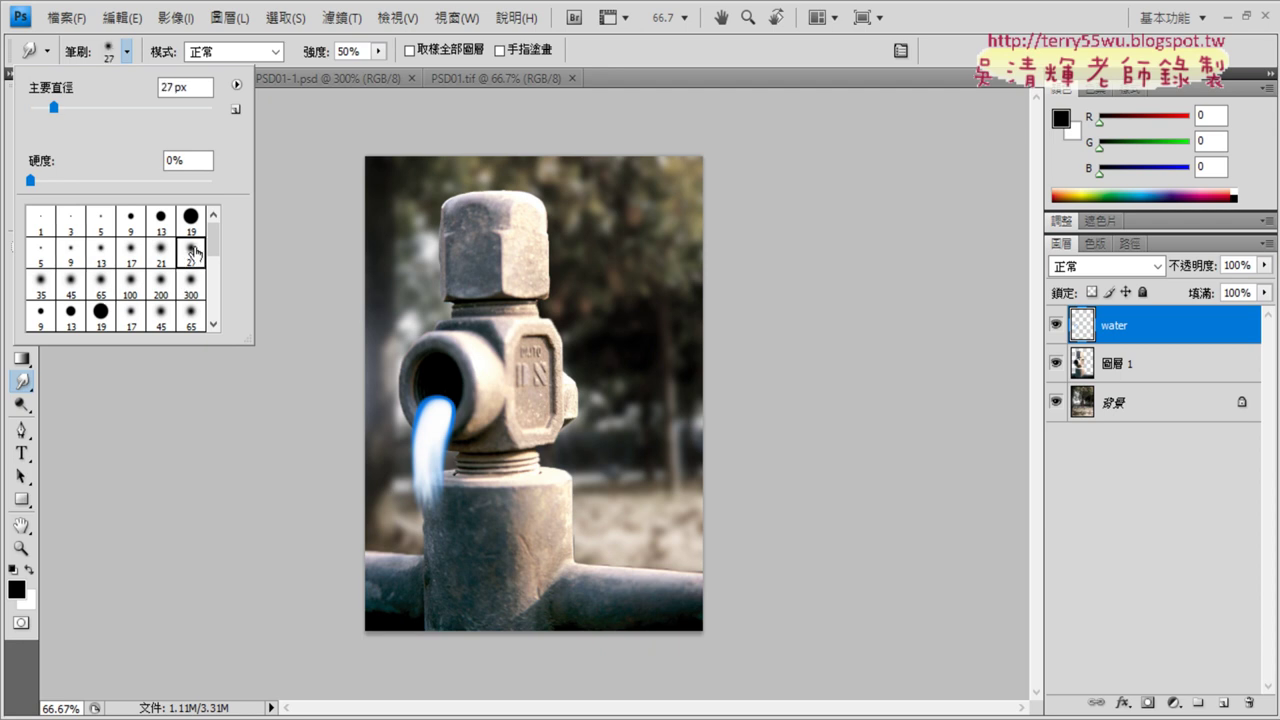
{"action": "left_click", "coordinate": [433, 496]}
{"action": "left_click_drag", "start_coordinate": [436, 497], "coordinate": [432, 545]}
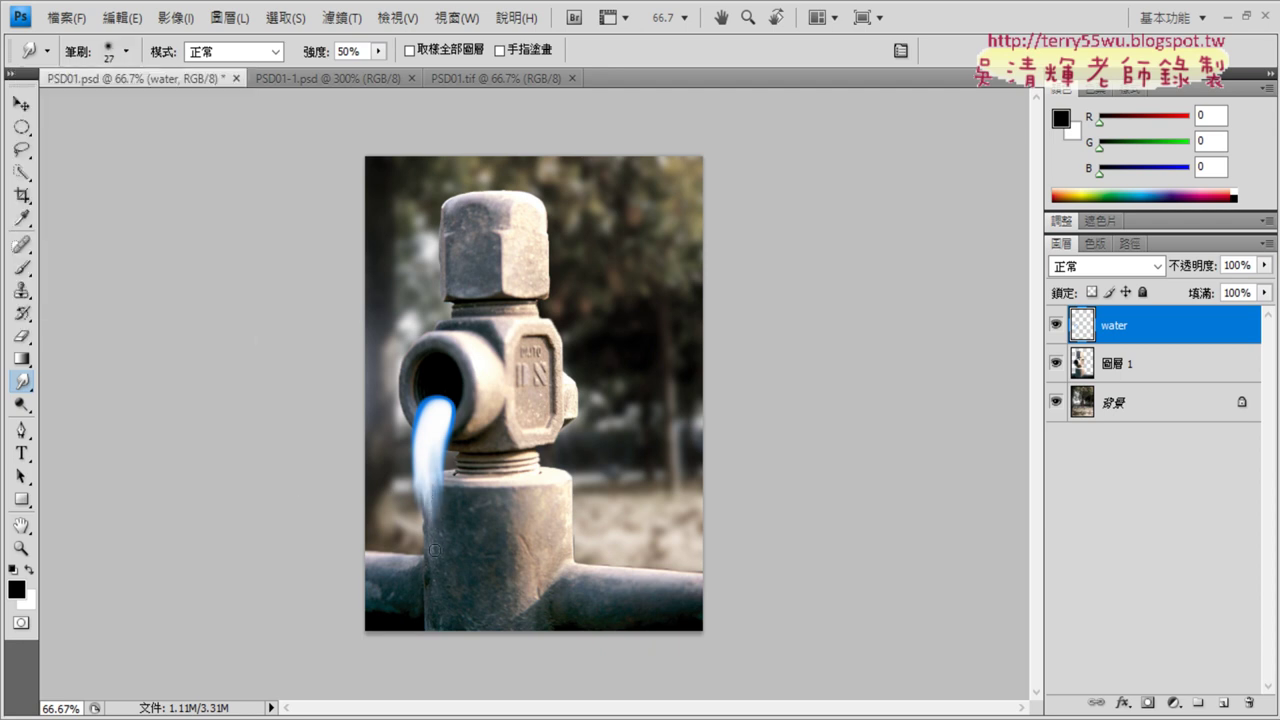
{"action": "left_click_drag", "start_coordinate": [432, 495], "coordinate": [438, 585]}
{"action": "key", "text": "alt+Tab"}
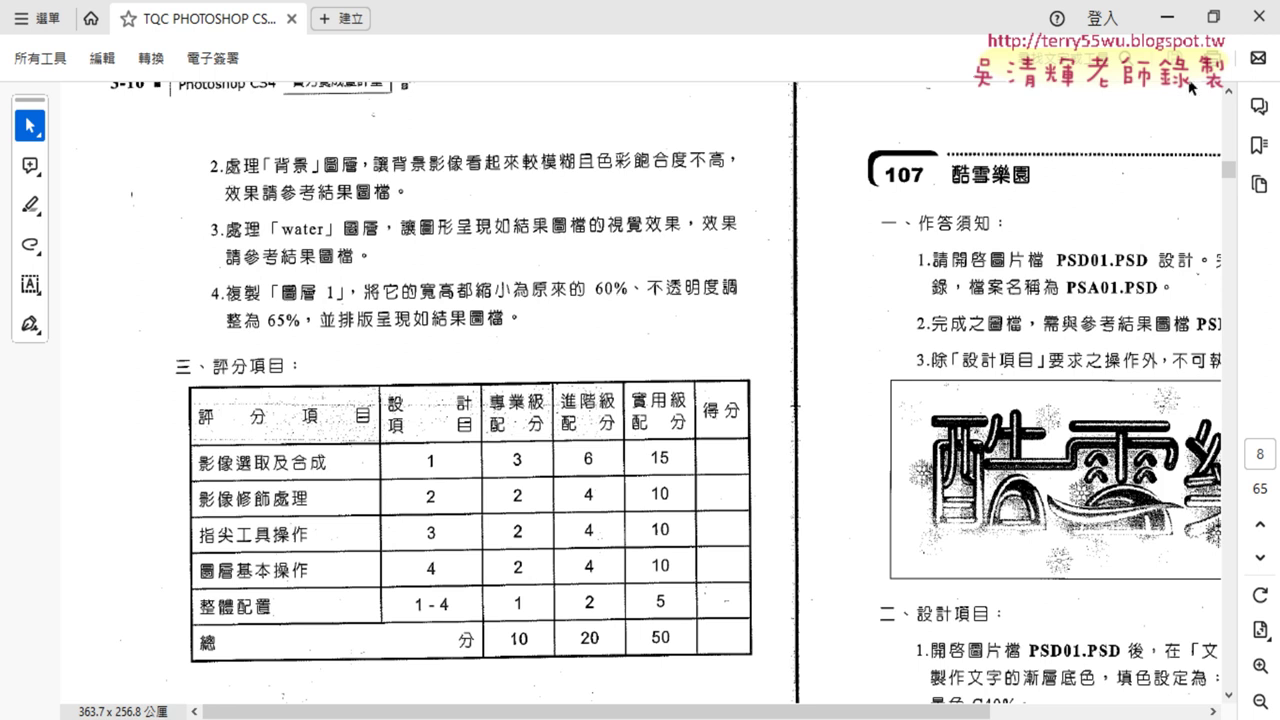
{"action": "left_click", "coordinate": [1170, 18]}
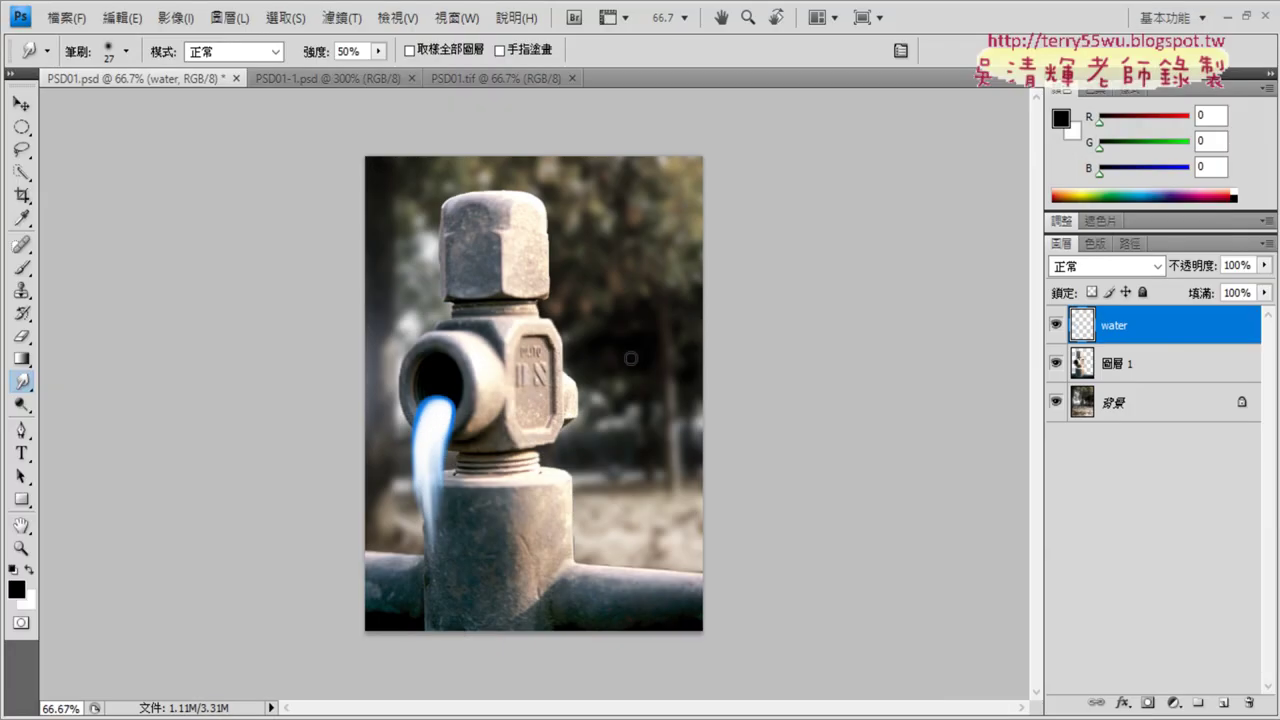
Duplicate layer 圖層 1 as a new layer named 圖層 2
{"action": "left_click", "coordinate": [1136, 371]}
{"action": "right_click", "coordinate": [1136, 371]}
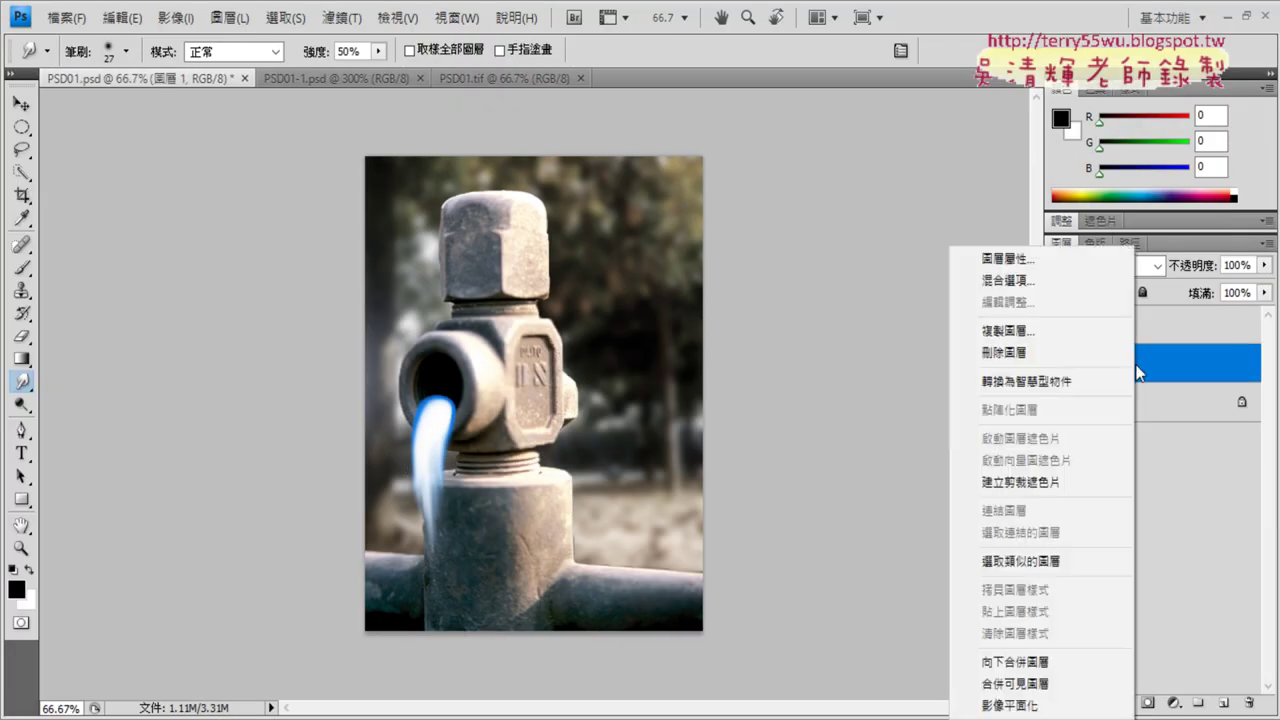
{"action": "left_click", "coordinate": [1053, 332]}
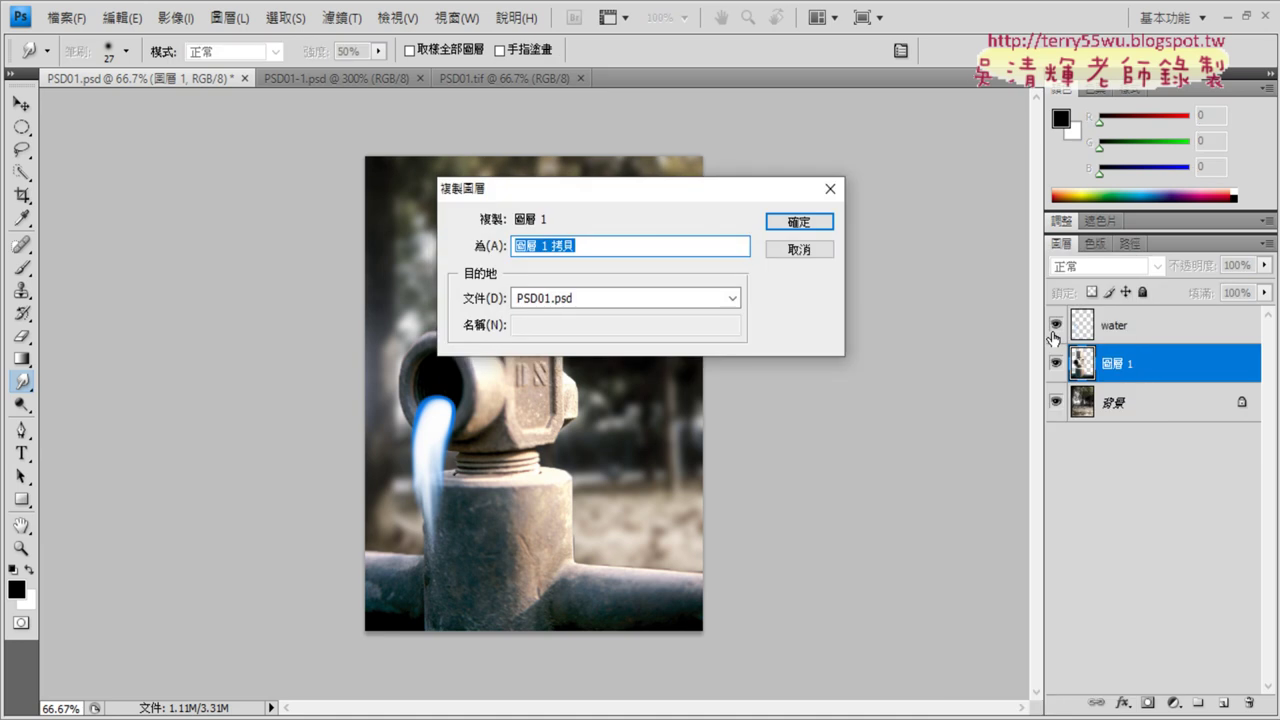
{"action": "left_click", "coordinate": [545, 247]}
{"action": "left_click_drag", "start_coordinate": [545, 247], "coordinate": [653, 248]}
{"action": "type", "text": "2"}
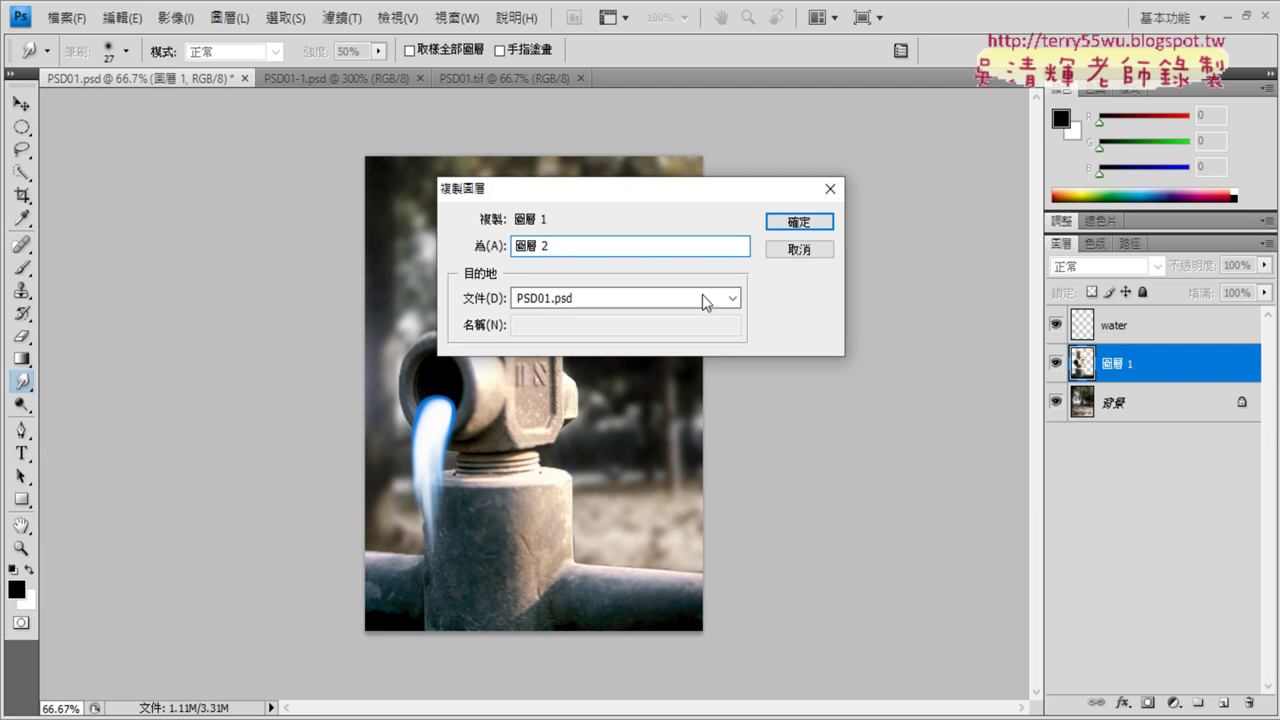
{"action": "left_click", "coordinate": [806, 221]}
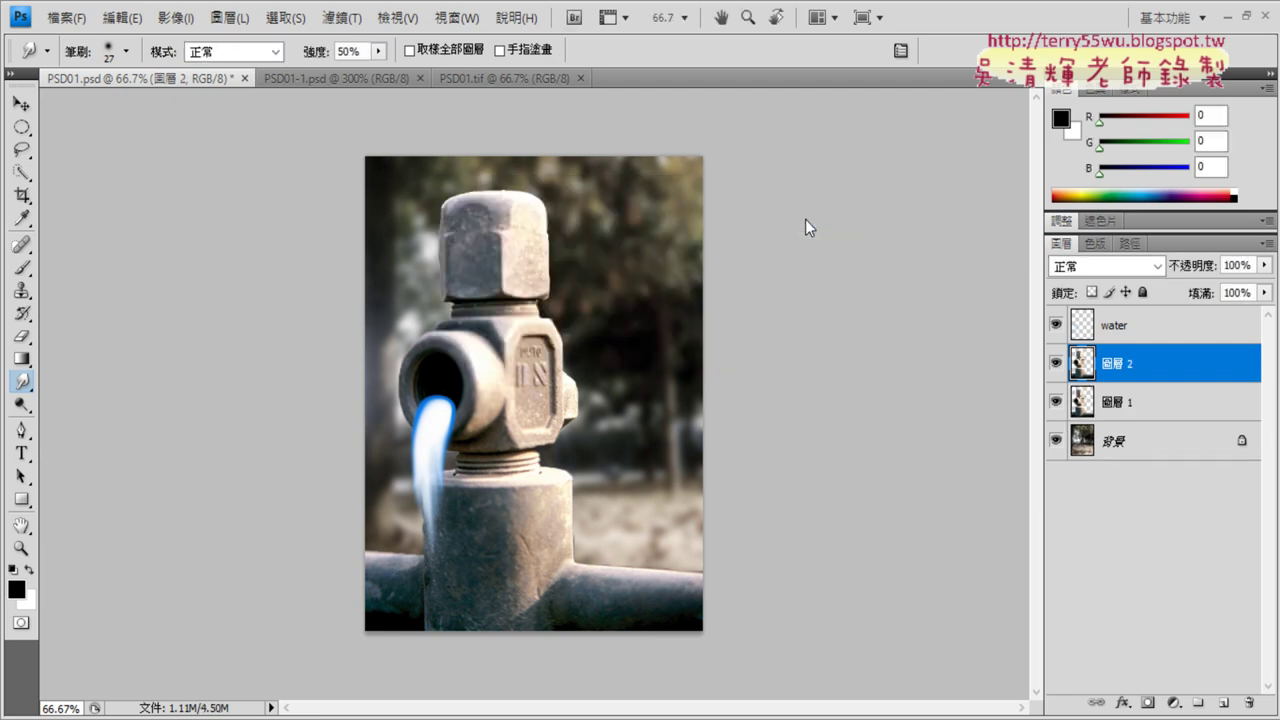
Compare with PSD01.tif and move 圖層 2 below 圖層 1 in the layer stack
{"action": "left_click", "coordinate": [1118, 412]}
{"action": "left_click", "coordinate": [1133, 375]}
{"action": "left_click", "coordinate": [1128, 403]}
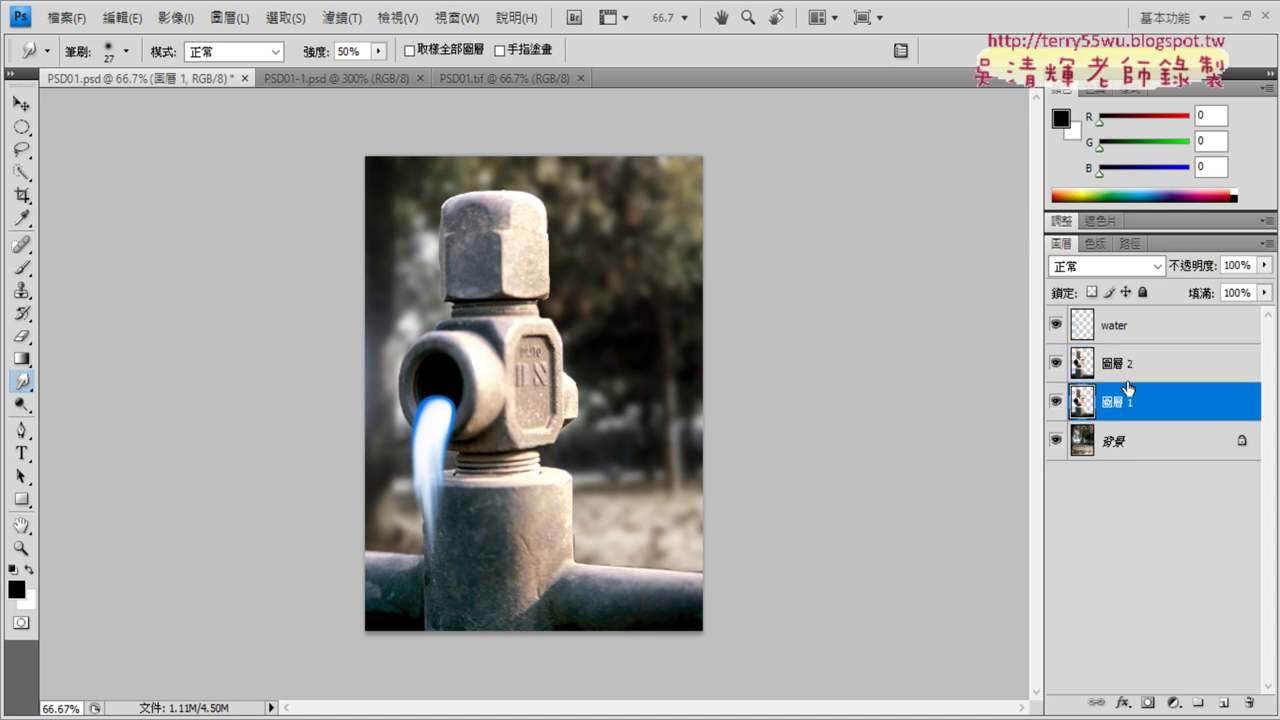
{"action": "left_click", "coordinate": [1132, 369]}
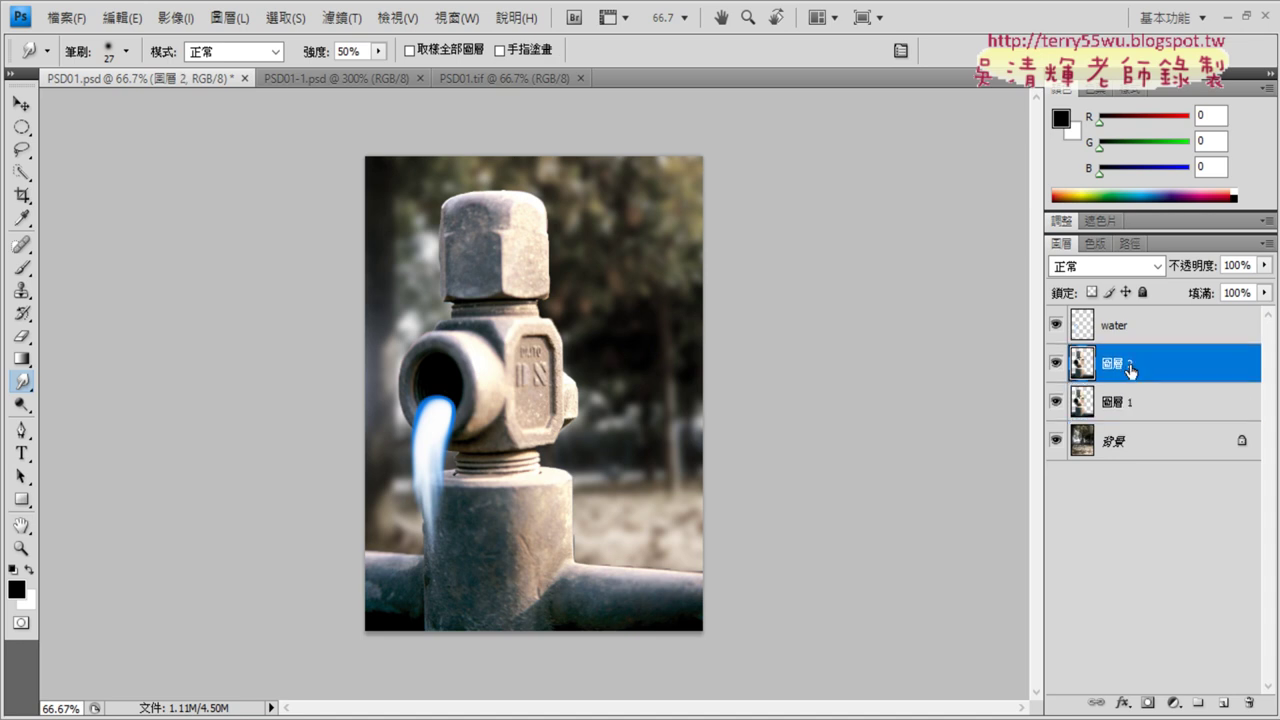
{"action": "left_click", "coordinate": [496, 77]}
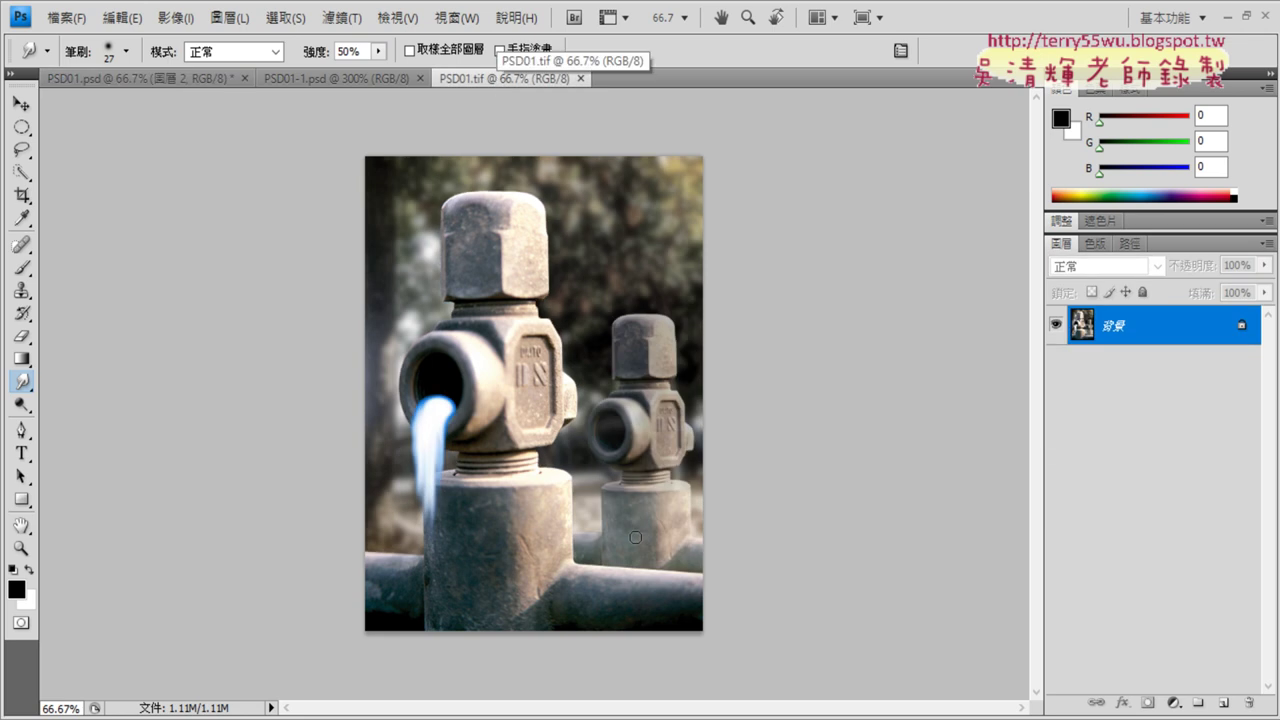
{"action": "left_click", "coordinate": [110, 76]}
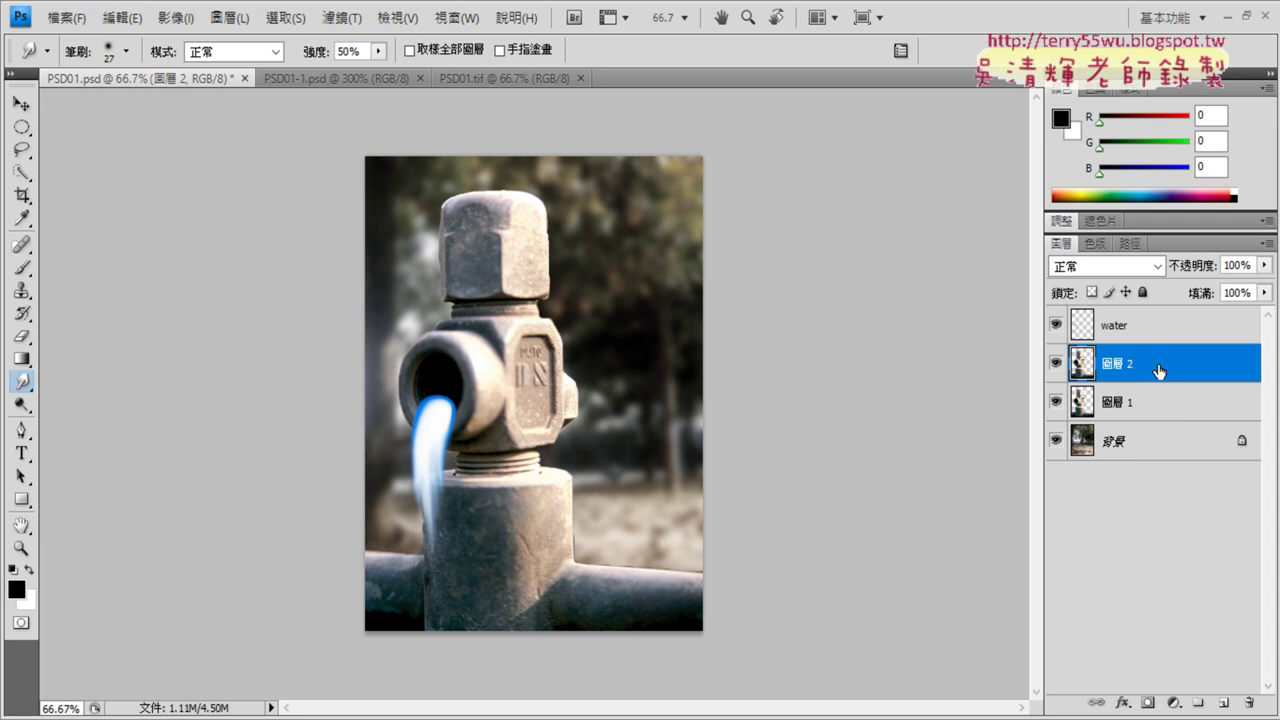
{"action": "left_click_drag", "start_coordinate": [1158, 371], "coordinate": [1148, 428]}
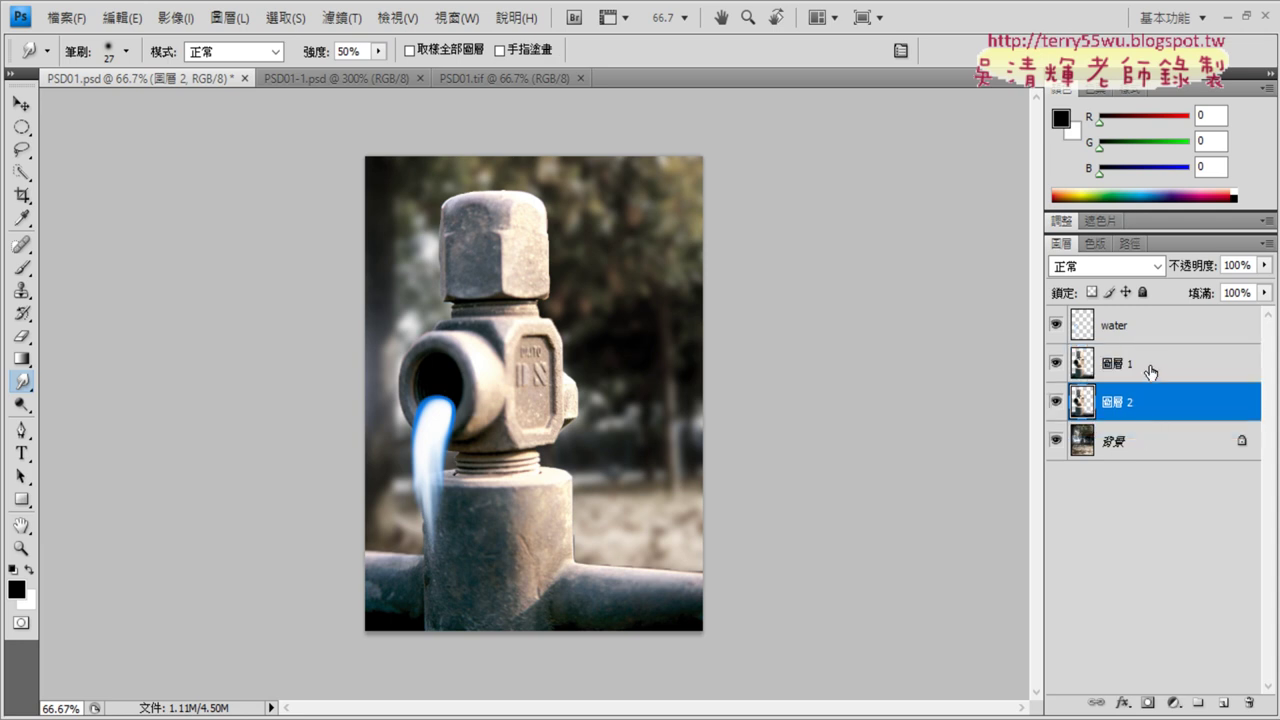
{"action": "left_click", "coordinate": [1147, 366]}
Select 圖層 2 and put a Free Transform box around it
{"action": "left_click", "coordinate": [1150, 410]}
{"action": "left_click", "coordinate": [124, 18]}
{"action": "left_click", "coordinate": [209, 370]}
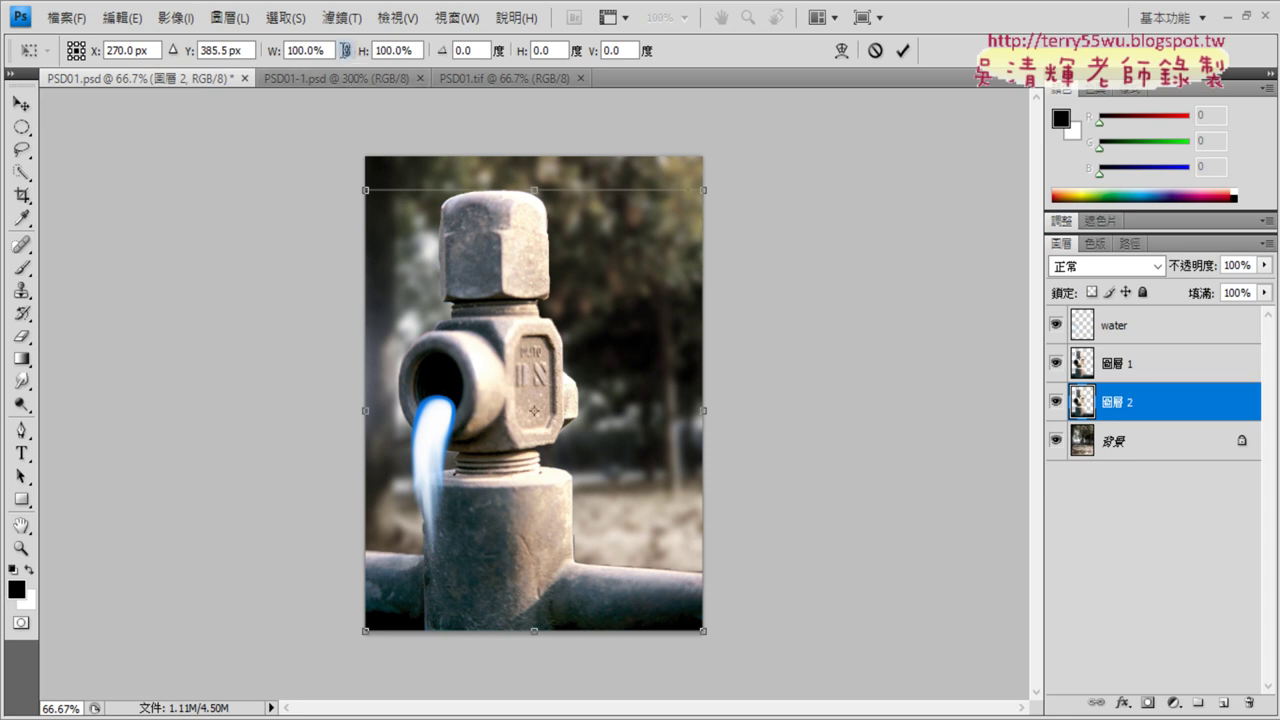
{"action": "left_click", "coordinate": [113, 20]}
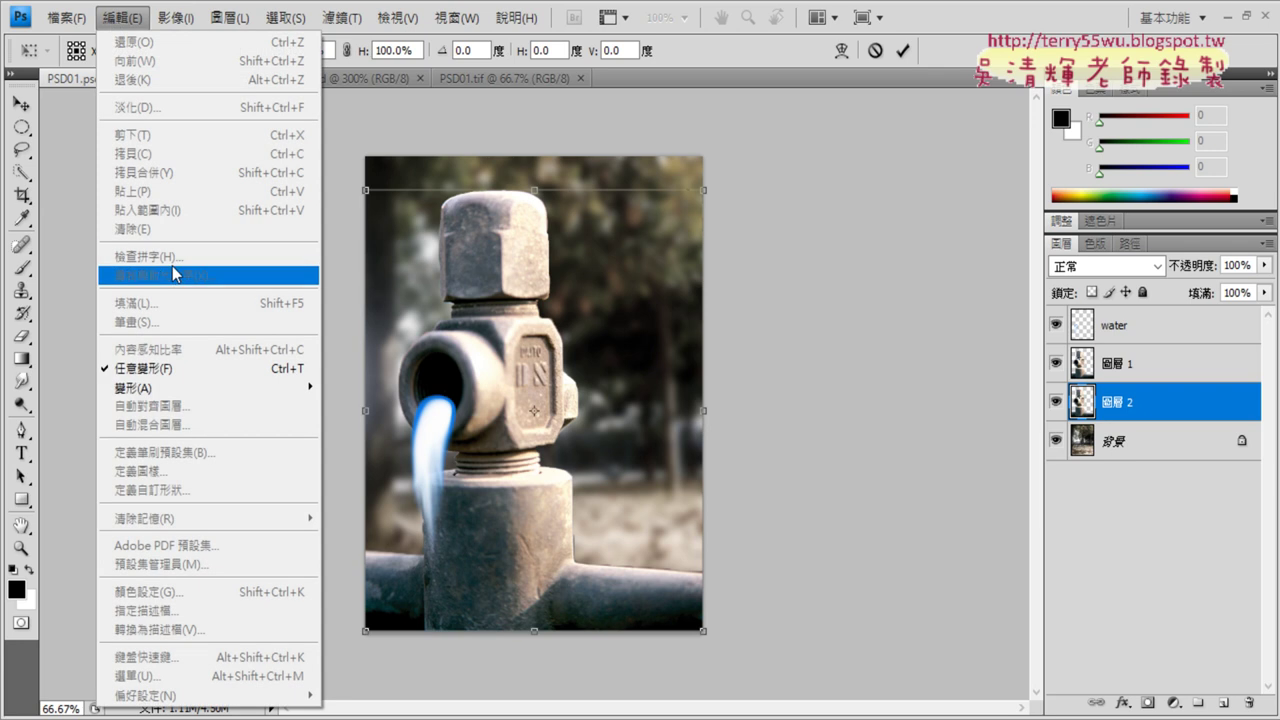
{"action": "left_click", "coordinate": [748, 58]}
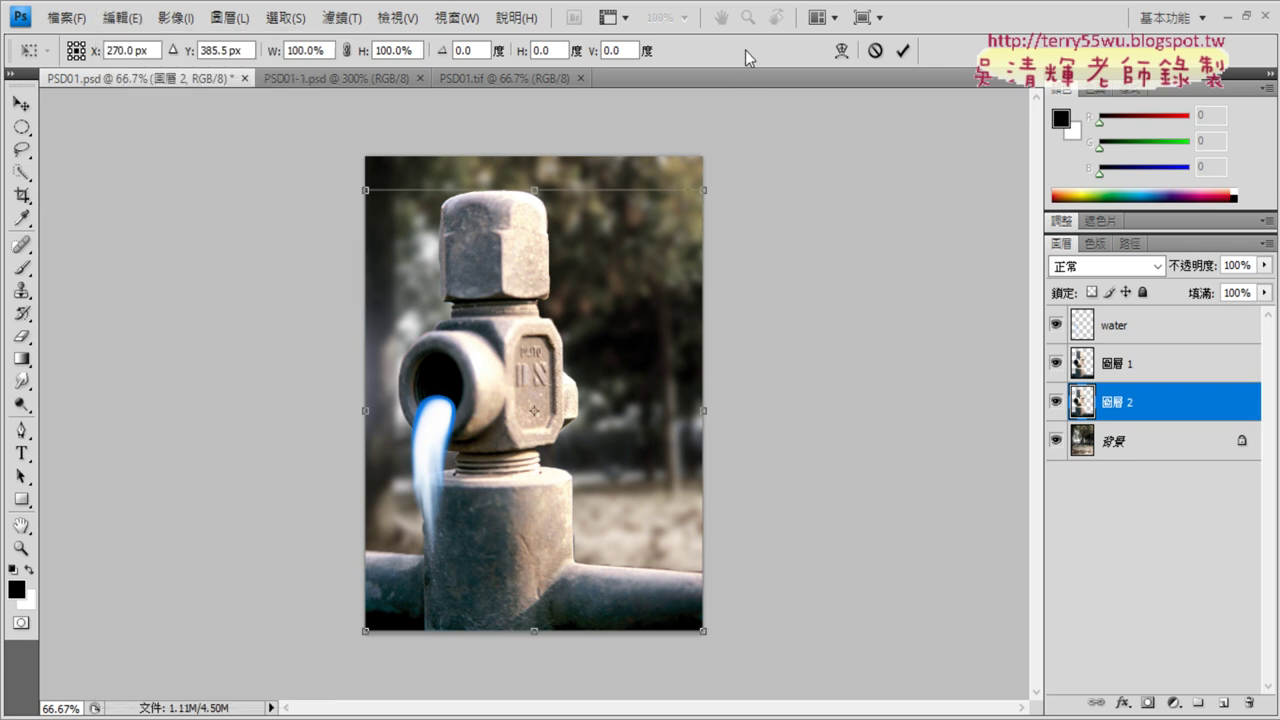
Scale the faucet copy proportionally to 60% width and height and commit the transform
{"action": "left_click", "coordinate": [348, 52]}
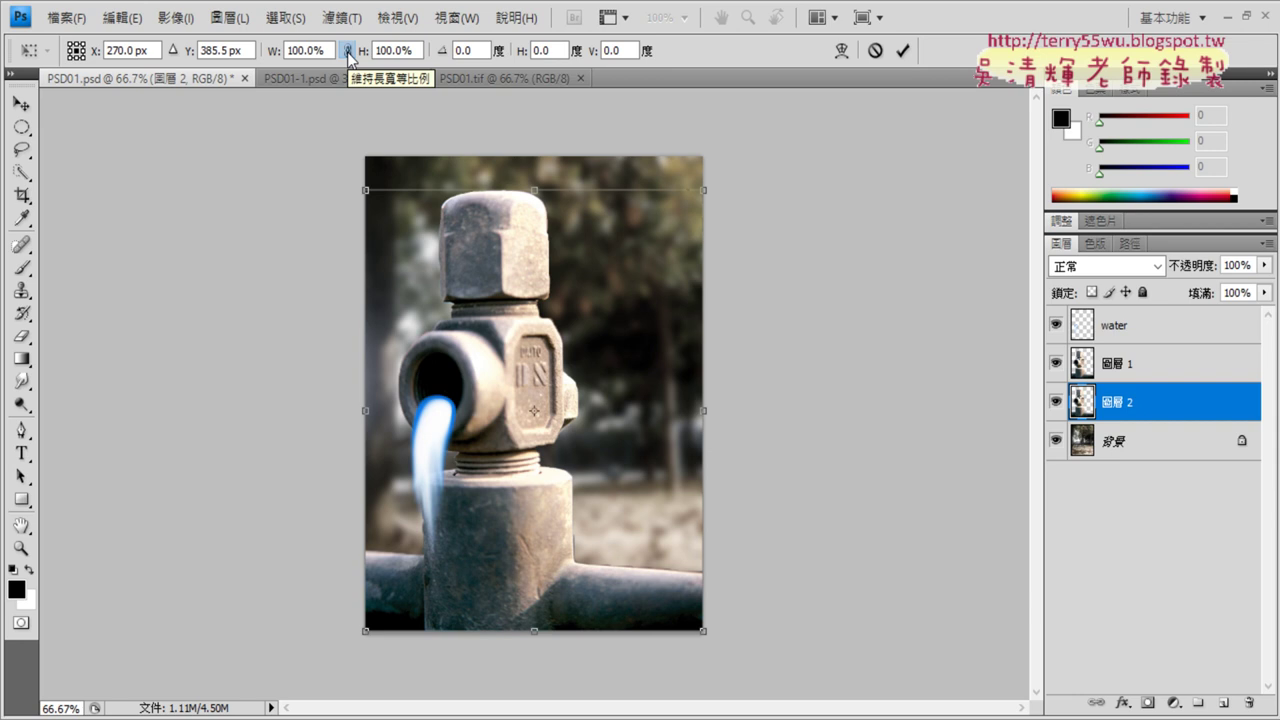
{"action": "left_click", "coordinate": [300, 50]}
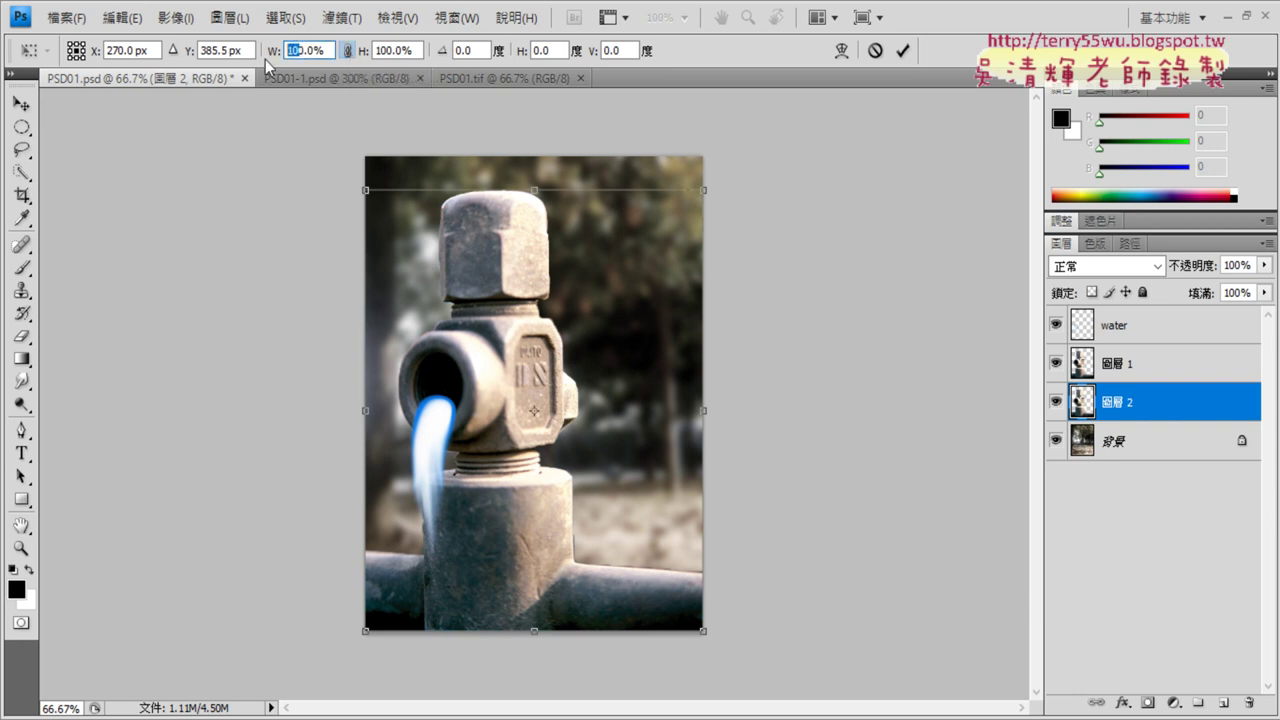
{"action": "type", "text": "6"}
{"action": "key", "text": "Return"}
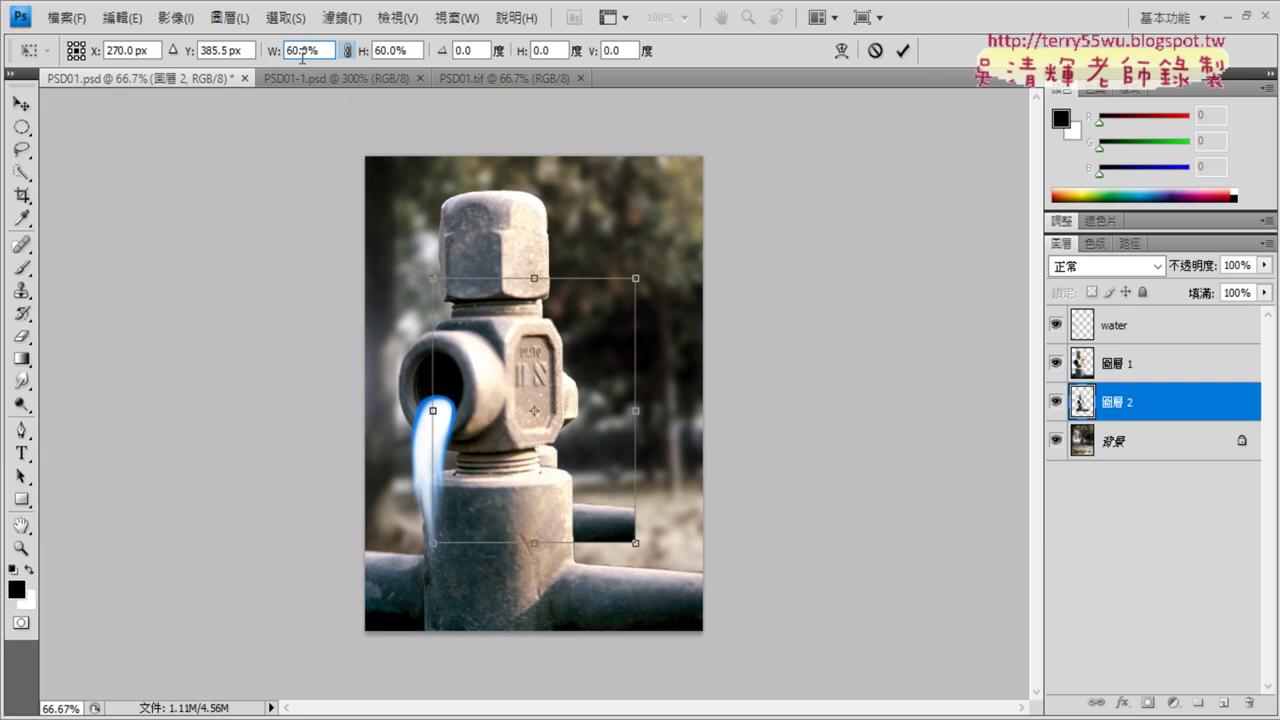
{"action": "left_click", "coordinate": [406, 53]}
{"action": "left_click", "coordinate": [302, 47]}
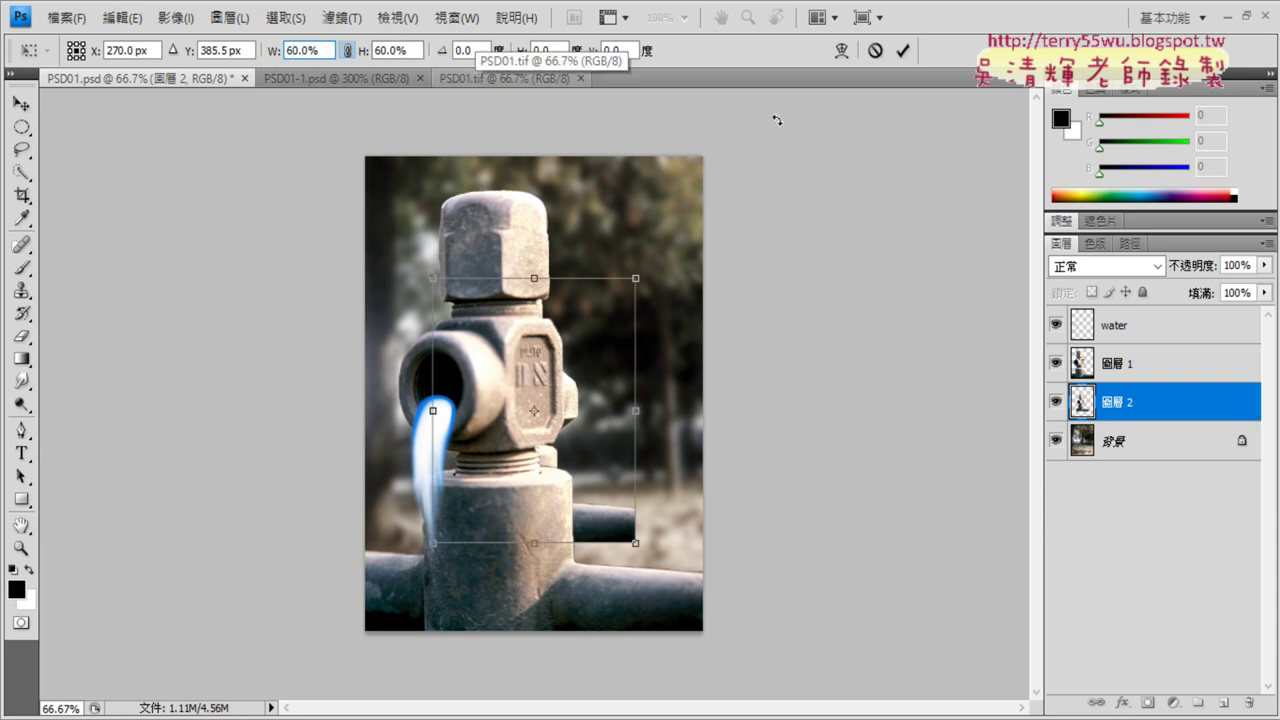
{"action": "left_click", "coordinate": [903, 49]}
{"action": "key", "text": "r"}
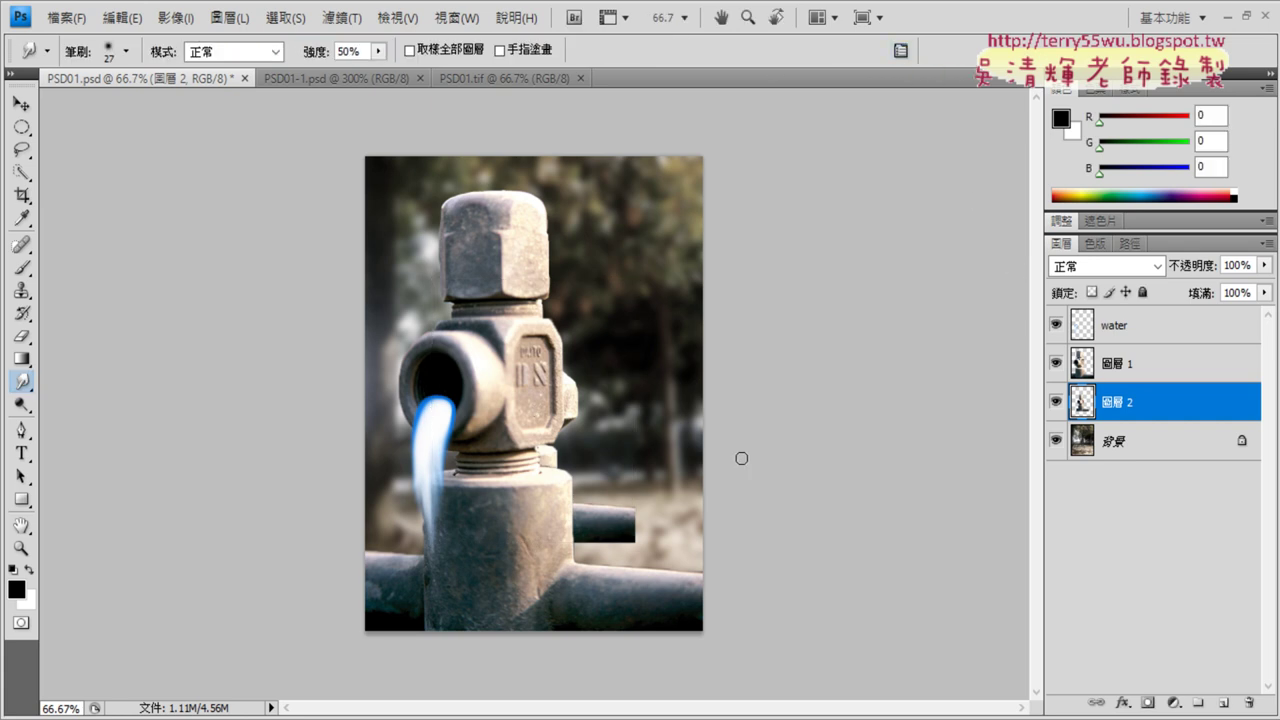
Move the smaller faucet copy to the right of the original, matching the PSD01.tif reference
{"action": "key", "text": "v"}
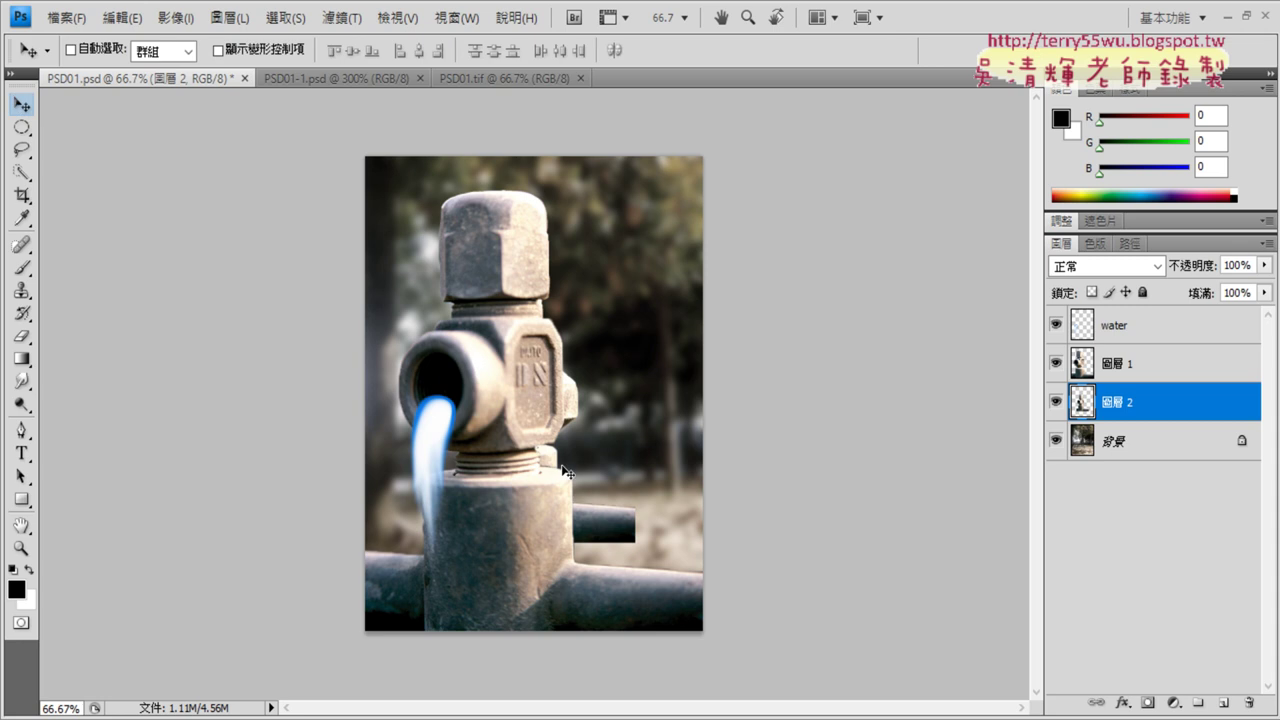
{"action": "mouse_move", "coordinate": [608, 526]}
{"action": "left_mouse_down"}
{"action": "mouse_move", "coordinate": [714, 543]}
{"action": "mouse_move", "coordinate": [744, 564]}
{"action": "left_mouse_up"}
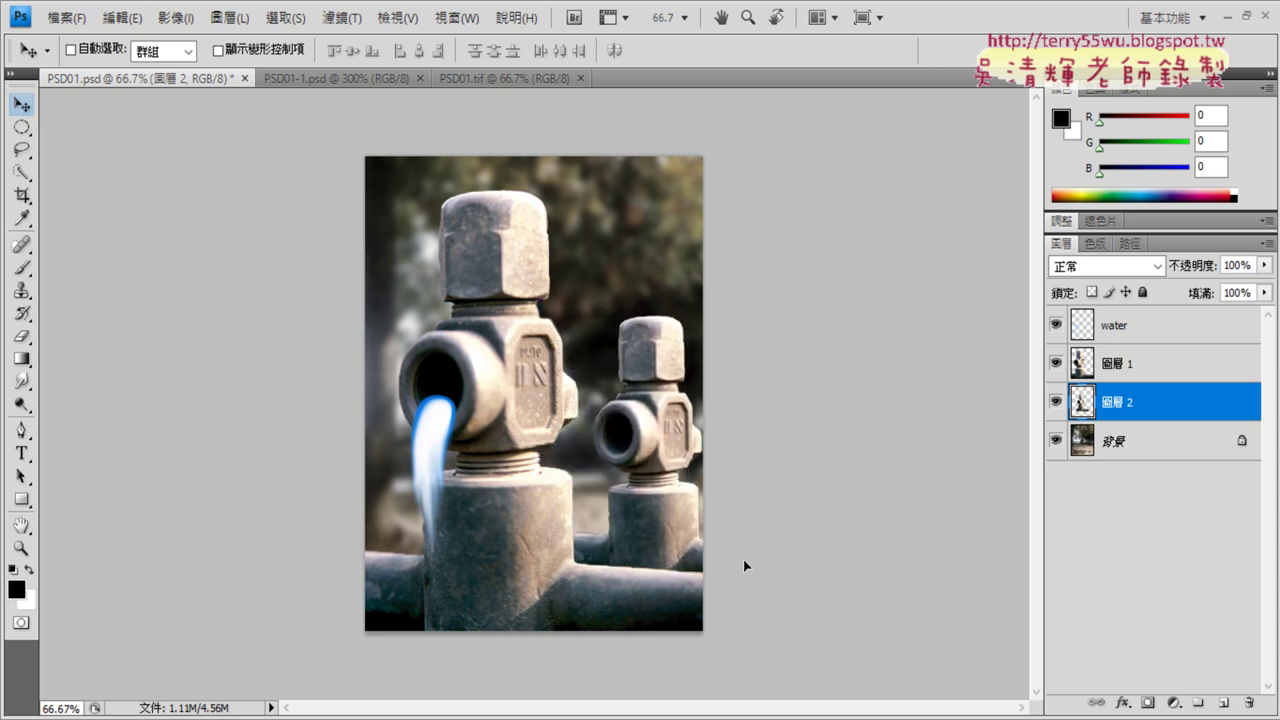
{"action": "left_click", "coordinate": [490, 76]}
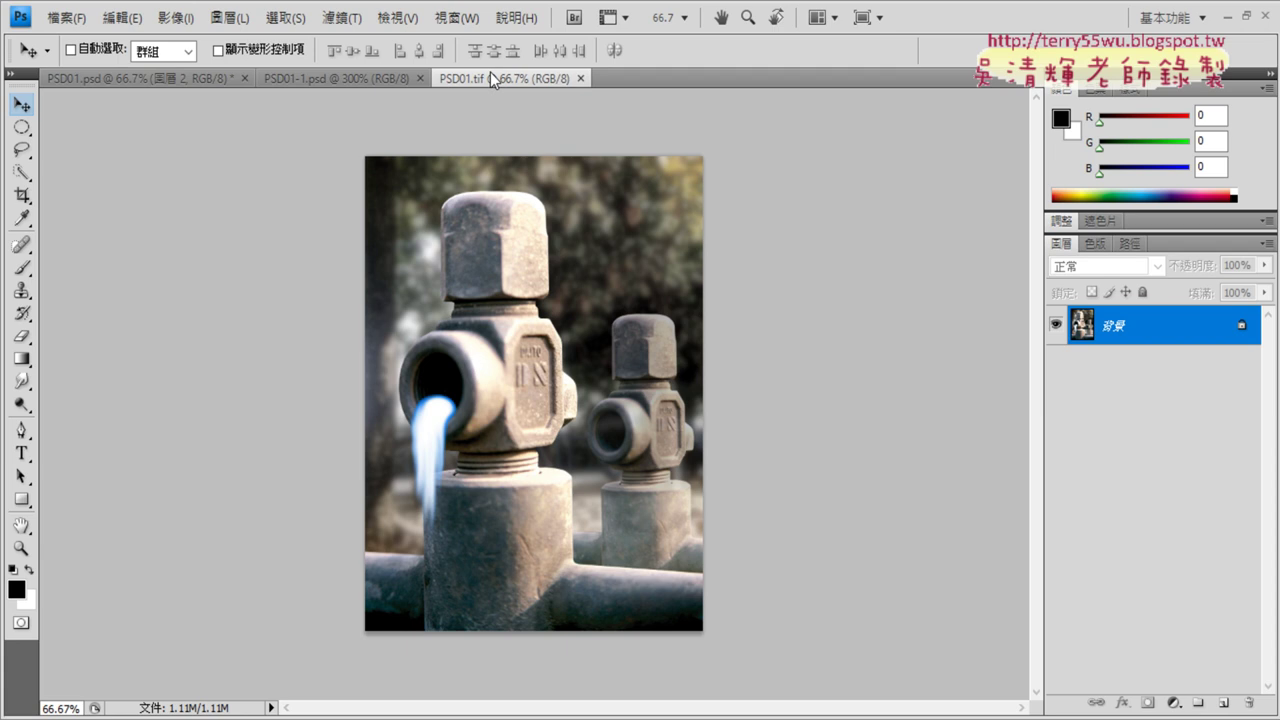
{"action": "left_click", "coordinate": [168, 78]}
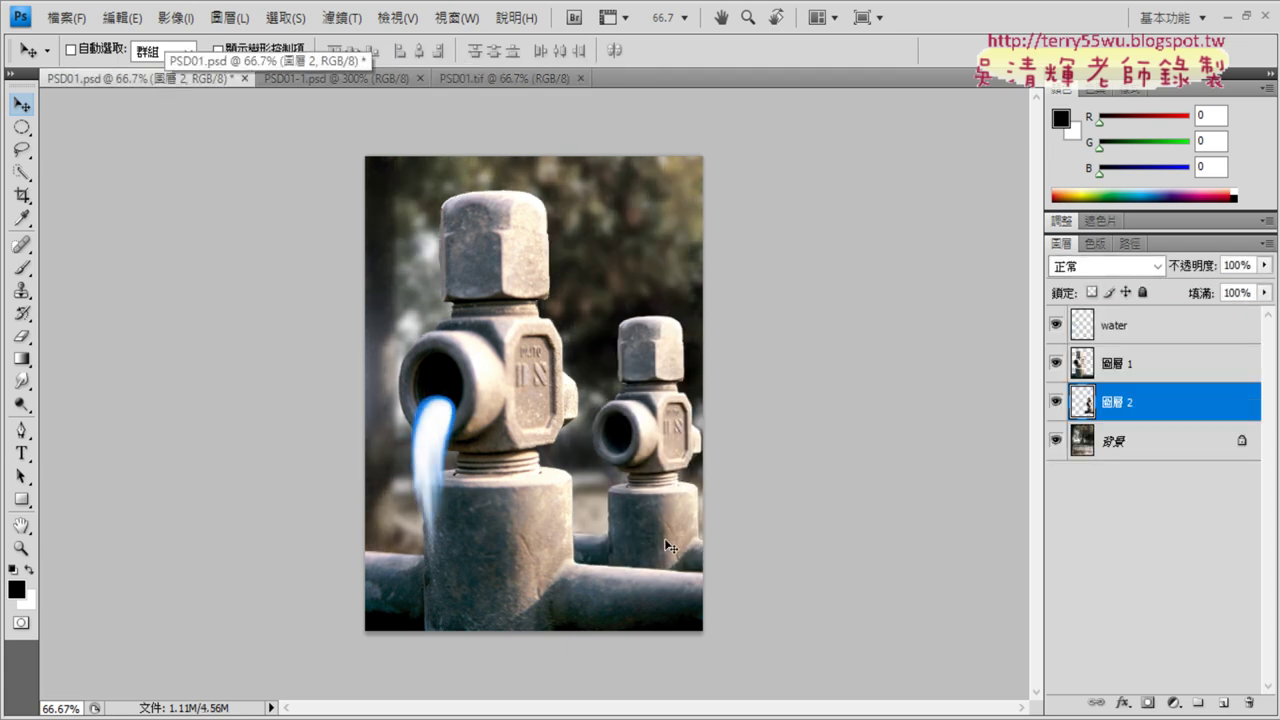
{"action": "key", "text": "Left"}
{"action": "key", "text": "Left"}
{"action": "key", "text": "Left"}
{"action": "key", "text": "Left"}
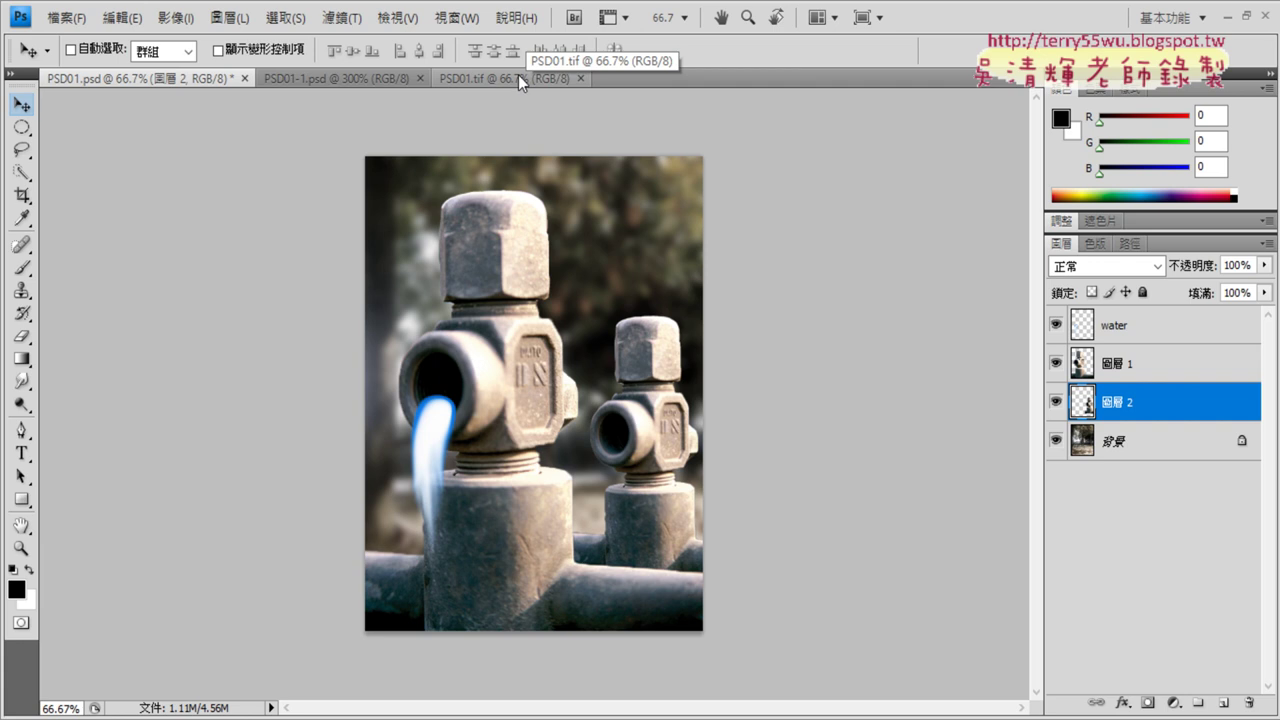
{"action": "left_click", "coordinate": [518, 75]}
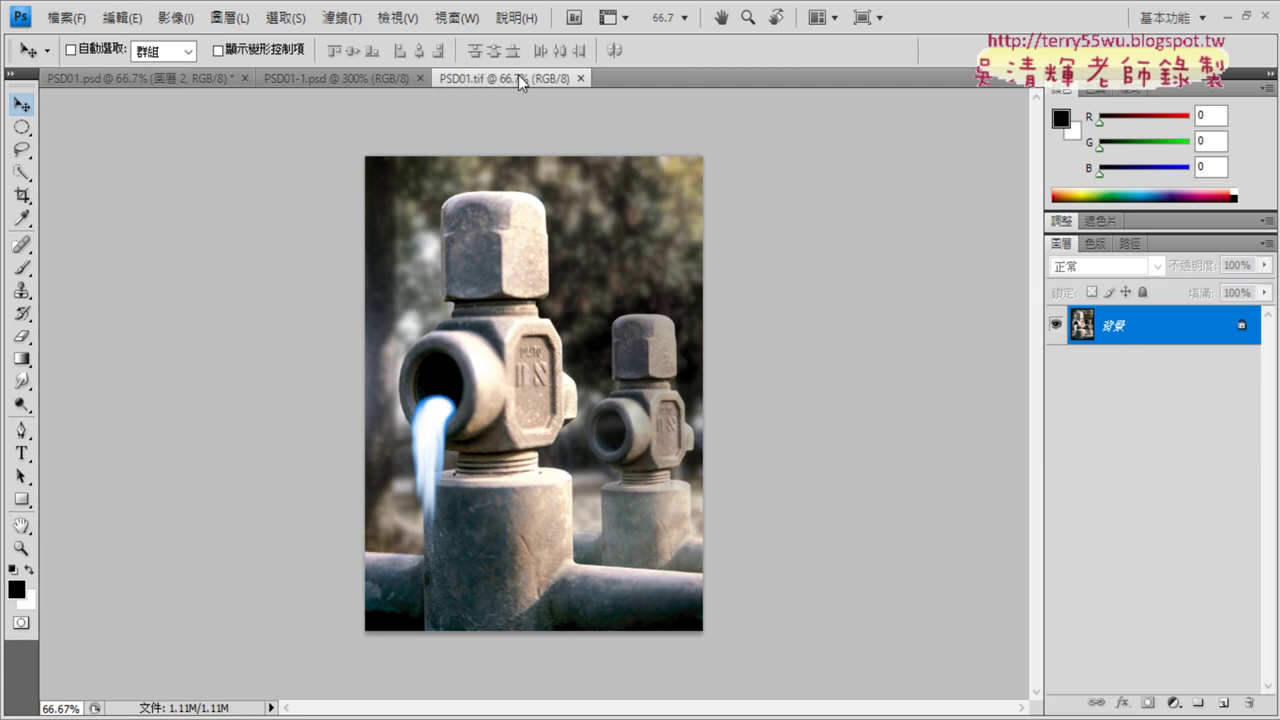
{"action": "left_click", "coordinate": [147, 77]}
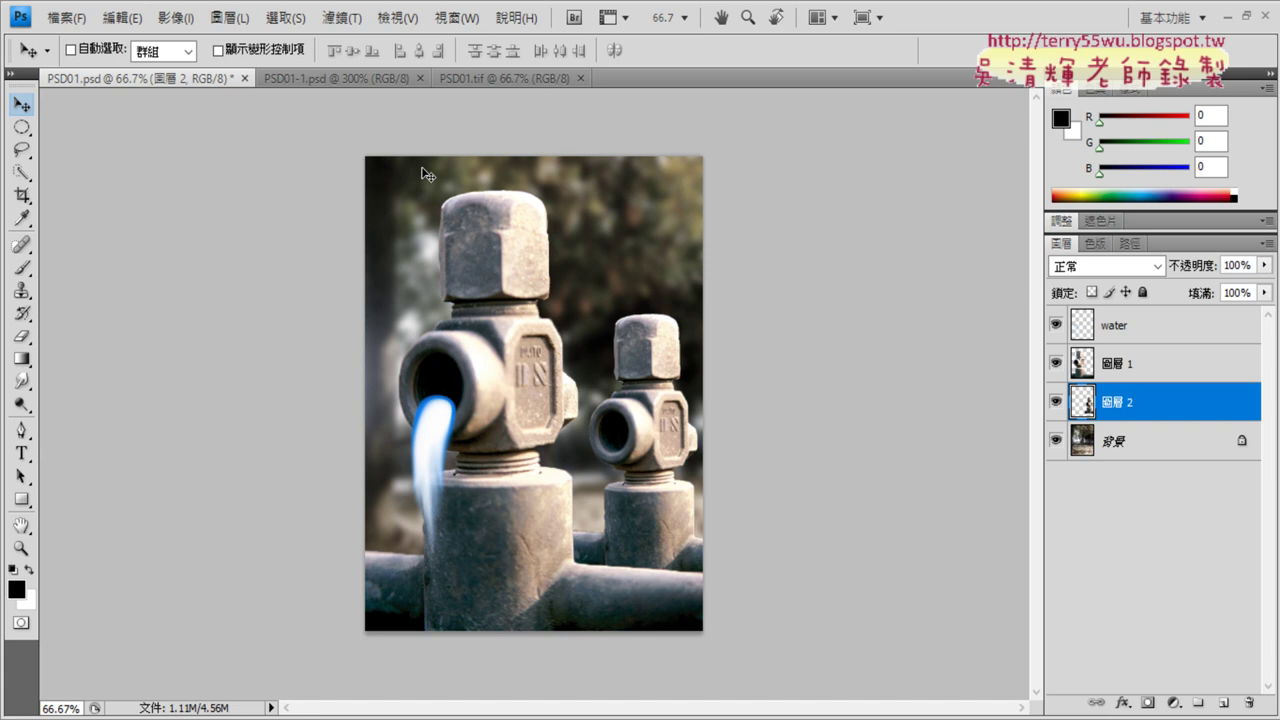
{"action": "left_click", "coordinate": [482, 77]}
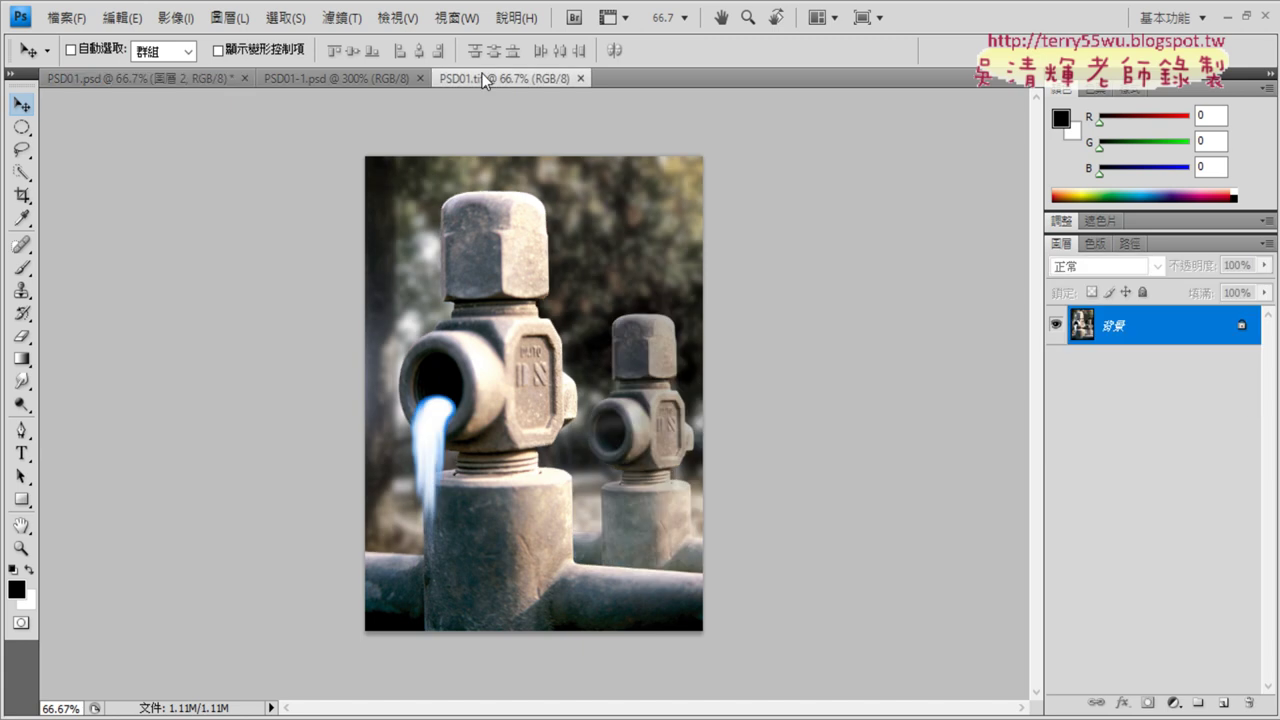
{"action": "left_click", "coordinate": [147, 76]}
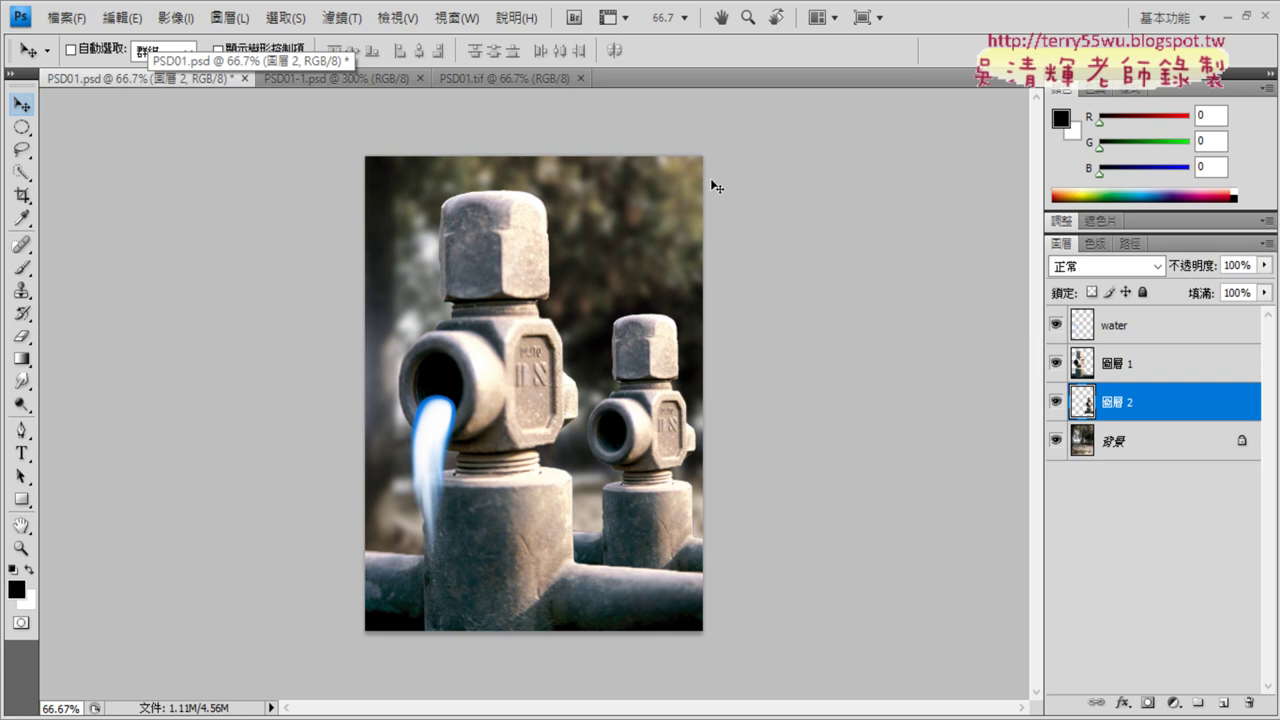
Set 圖層 2's opacity to 0% using the Layers panel opacity field and slider
{"action": "mouse_move", "coordinate": [1136, 423]}
{"action": "left_mouse_down"}
{"action": "mouse_move", "coordinate": [1097, 432]}
{"action": "mouse_move", "coordinate": [1140, 429]}
{"action": "left_mouse_up"}
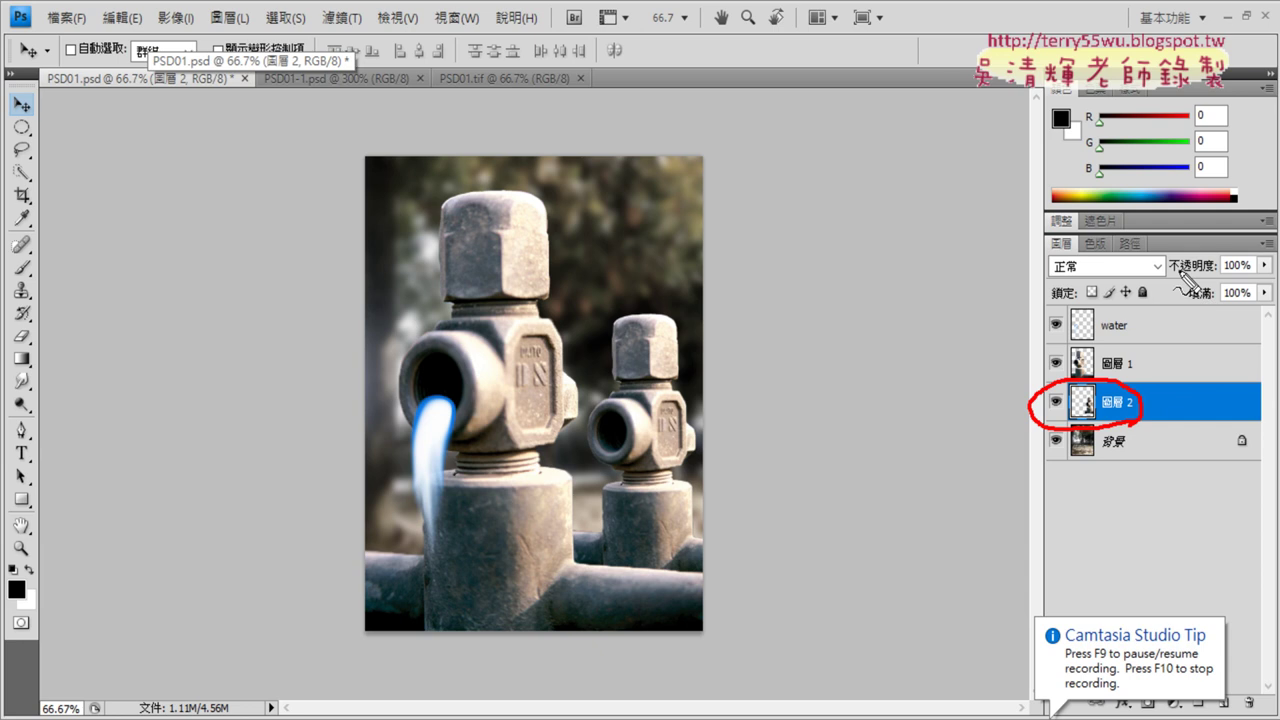
{"action": "left_click_drag", "start_coordinate": [1262, 282], "coordinate": [1272, 287]}
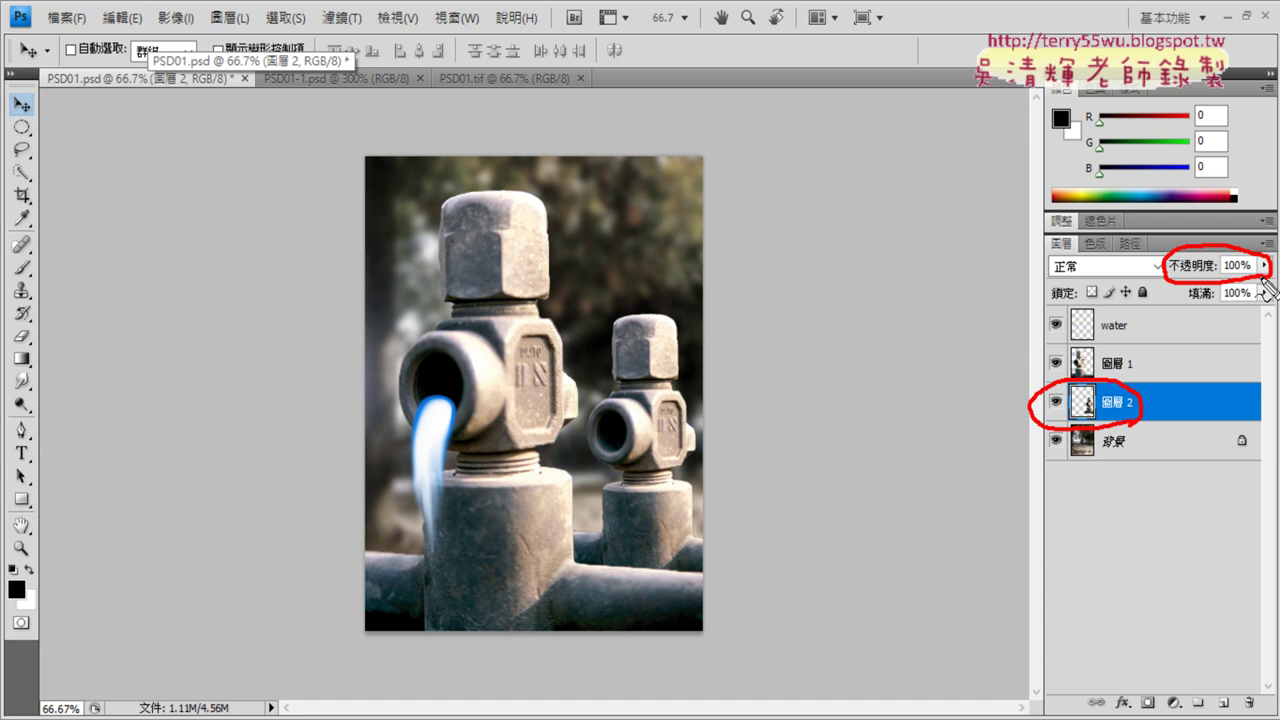
{"action": "key", "text": "Escape"}
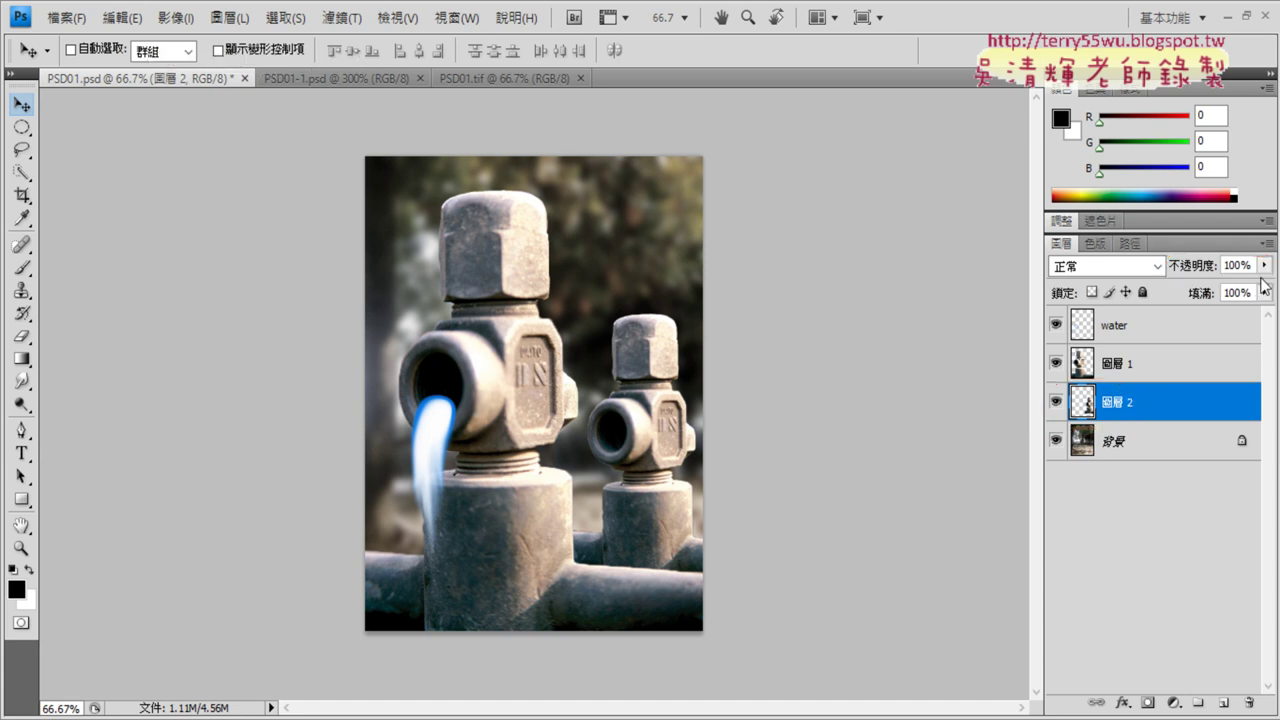
{"action": "left_click", "coordinate": [1228, 265]}
{"action": "type", "text": "05"}
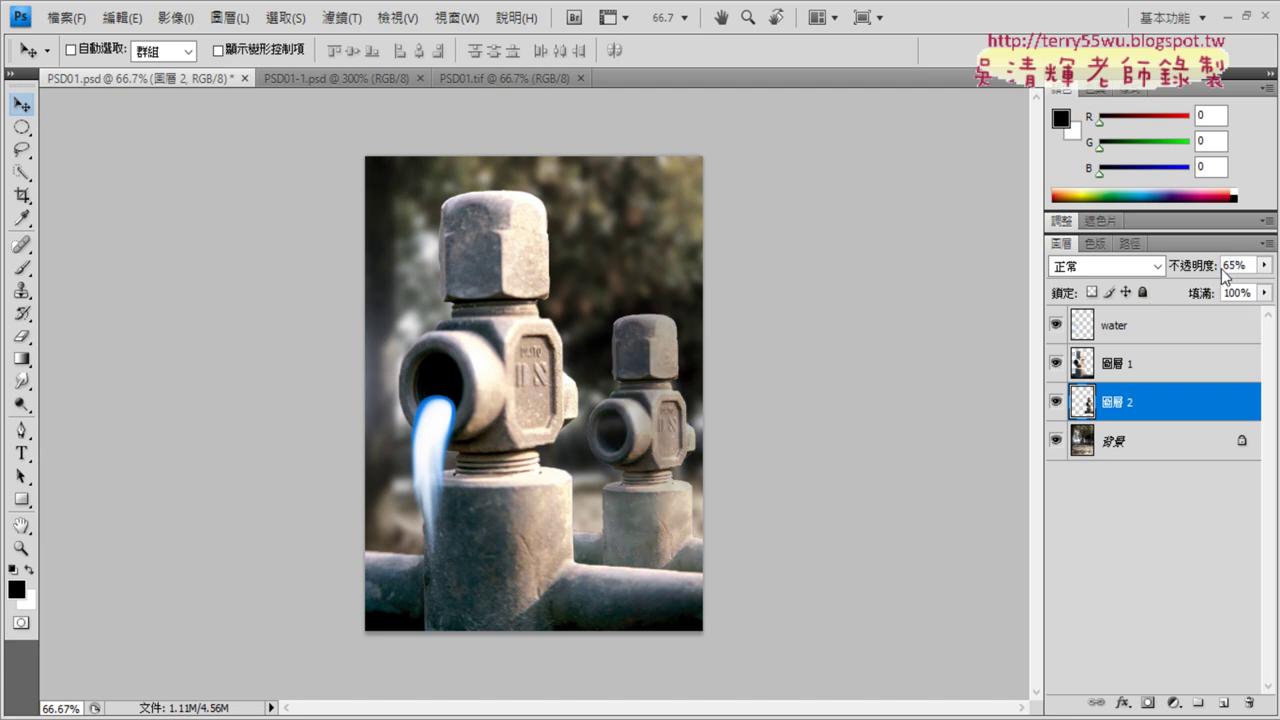
{"action": "left_click", "coordinate": [1264, 266]}
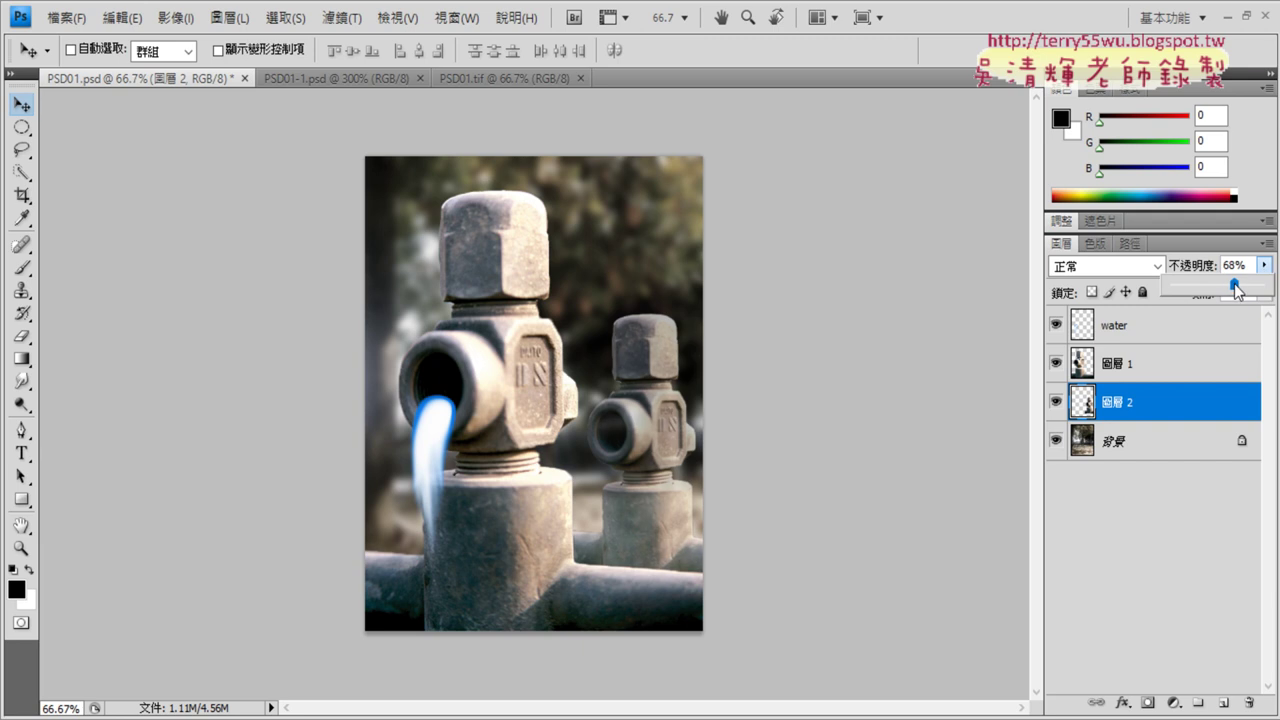
{"action": "left_click_drag", "start_coordinate": [1234, 283], "coordinate": [1158, 287]}
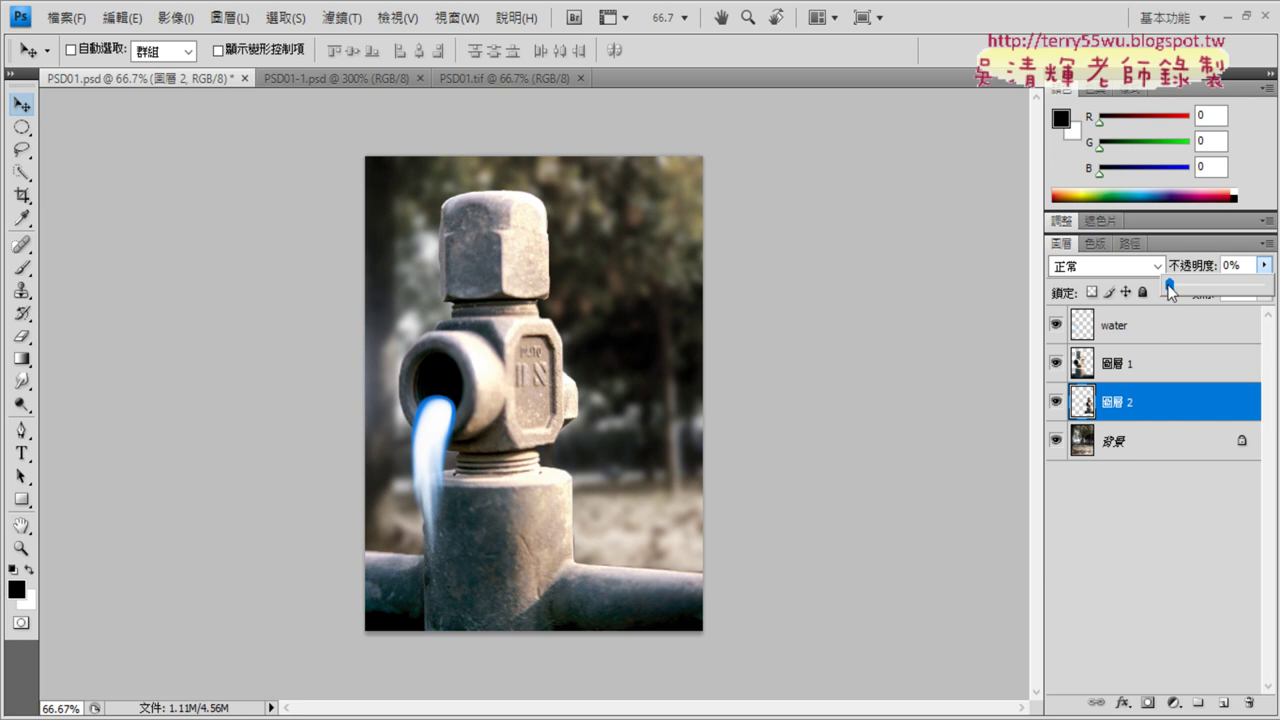
Set 圖層 2's opacity to 65% after checking the exam instructions in the PDF
{"action": "mouse_move", "coordinate": [1158, 287]}
{"action": "left_mouse_down"}
{"action": "mouse_move", "coordinate": [1193, 277]}
{"action": "mouse_move", "coordinate": [1228, 289]}
{"action": "mouse_move", "coordinate": [1194, 299]}
{"action": "left_mouse_up"}
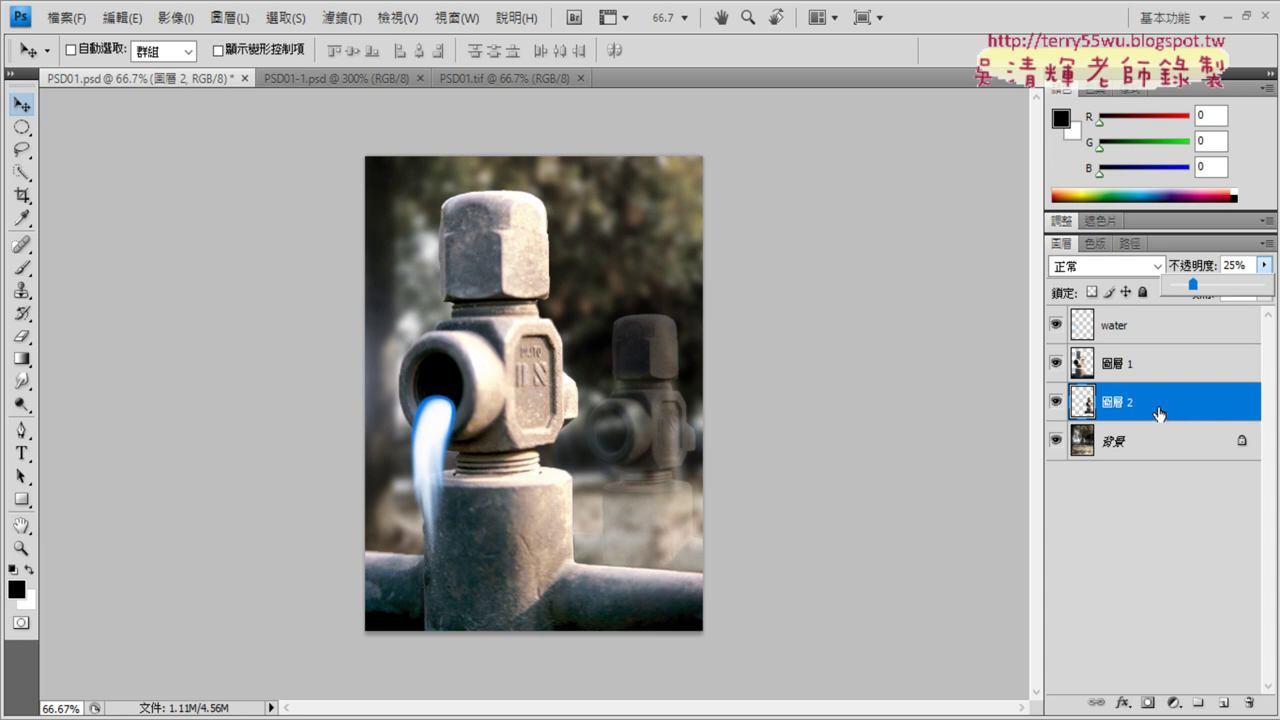
{"action": "left_click", "coordinate": [1224, 266]}
{"action": "double_click", "coordinate": [1224, 266]}
{"action": "type", "text": "65"}
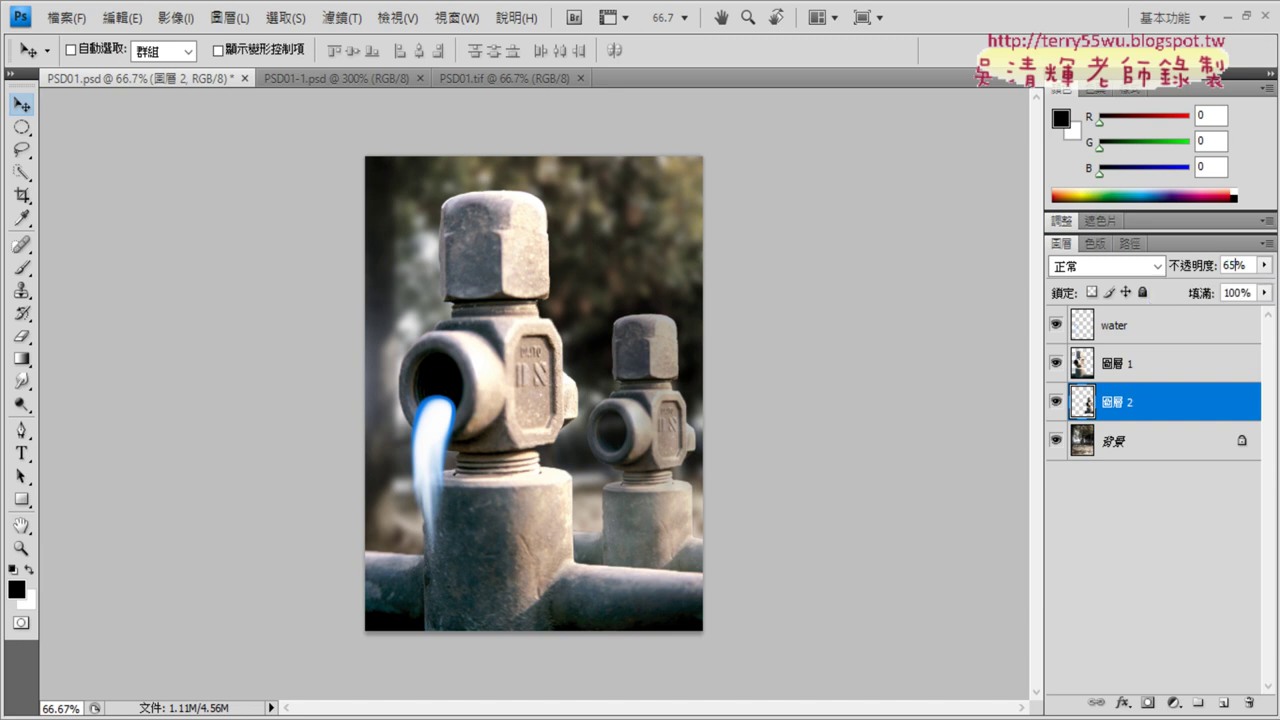
{"action": "key", "text": "alt+Tab"}
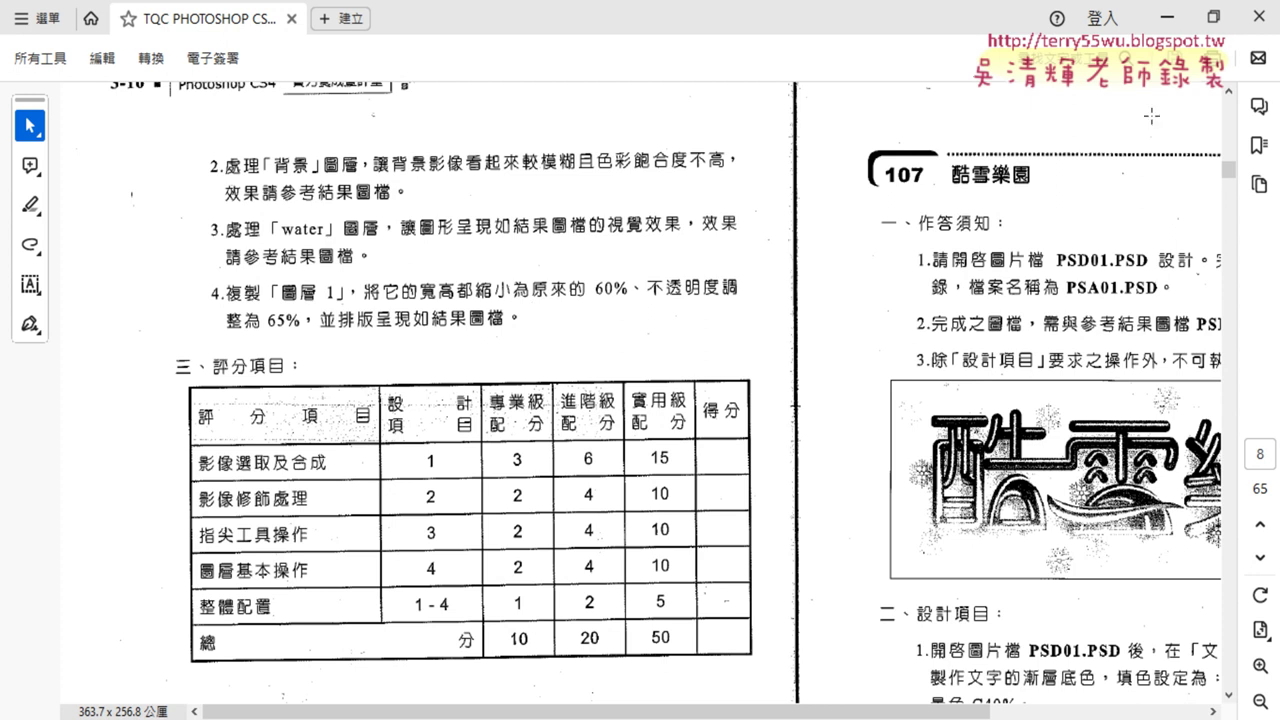
{"action": "left_click", "coordinate": [1167, 18]}
Prepare Save As in folder 106 with file name PSA106 and JPEG format
{"action": "left_click", "coordinate": [66, 17]}
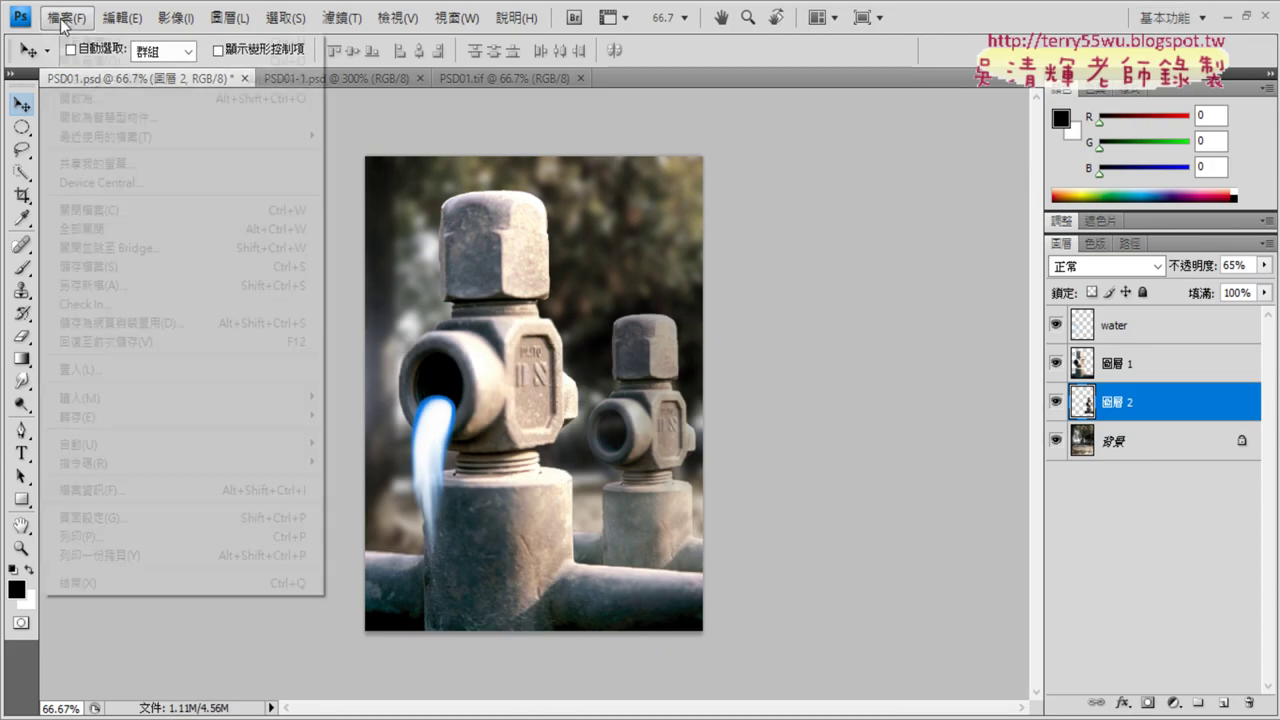
{"action": "left_click", "coordinate": [113, 285]}
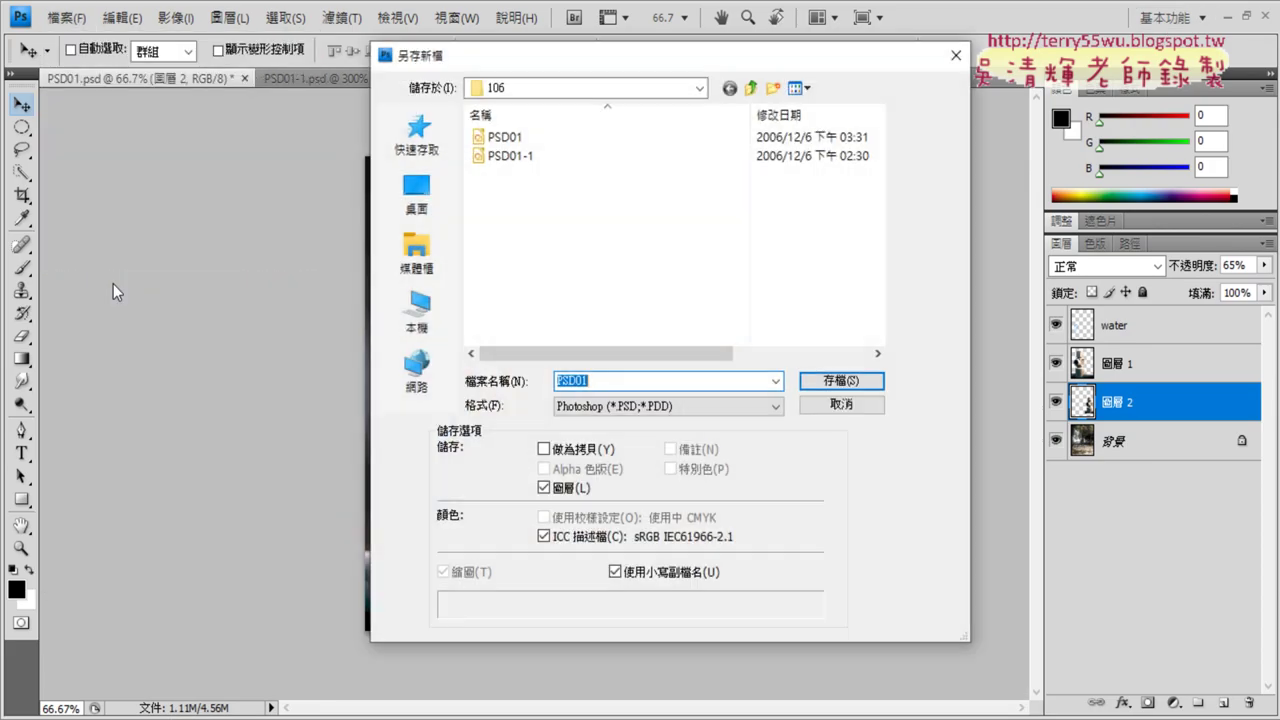
{"action": "left_click_drag", "start_coordinate": [569, 381], "coordinate": [626, 380]}
{"action": "type", "text": "A"}
{"action": "type", "text": "106"}
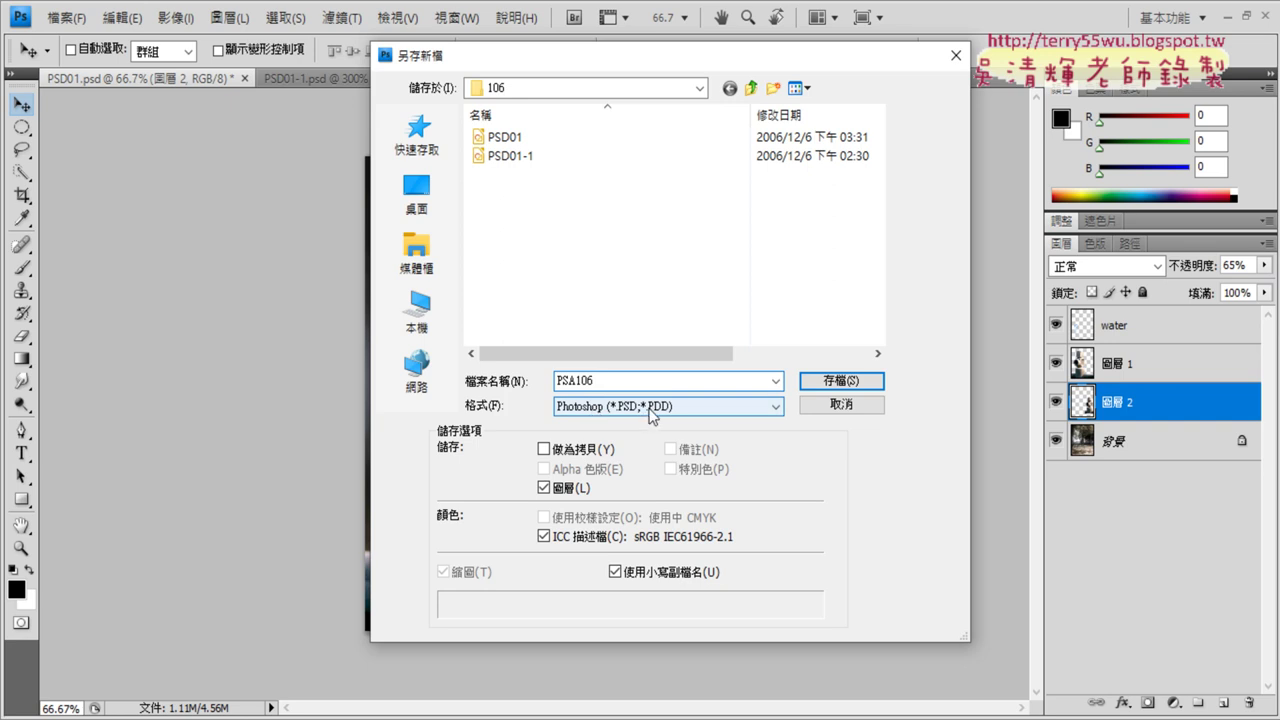
{"action": "left_click", "coordinate": [651, 412]}
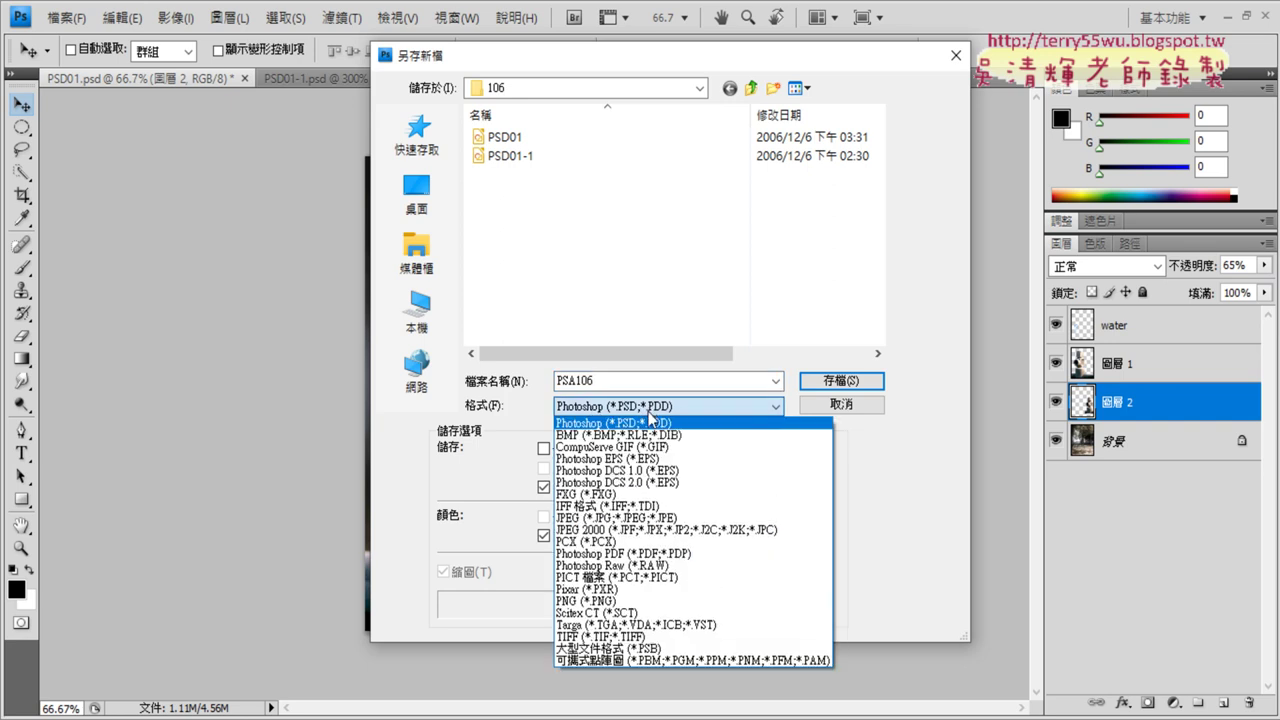
{"action": "left_click", "coordinate": [637, 518]}
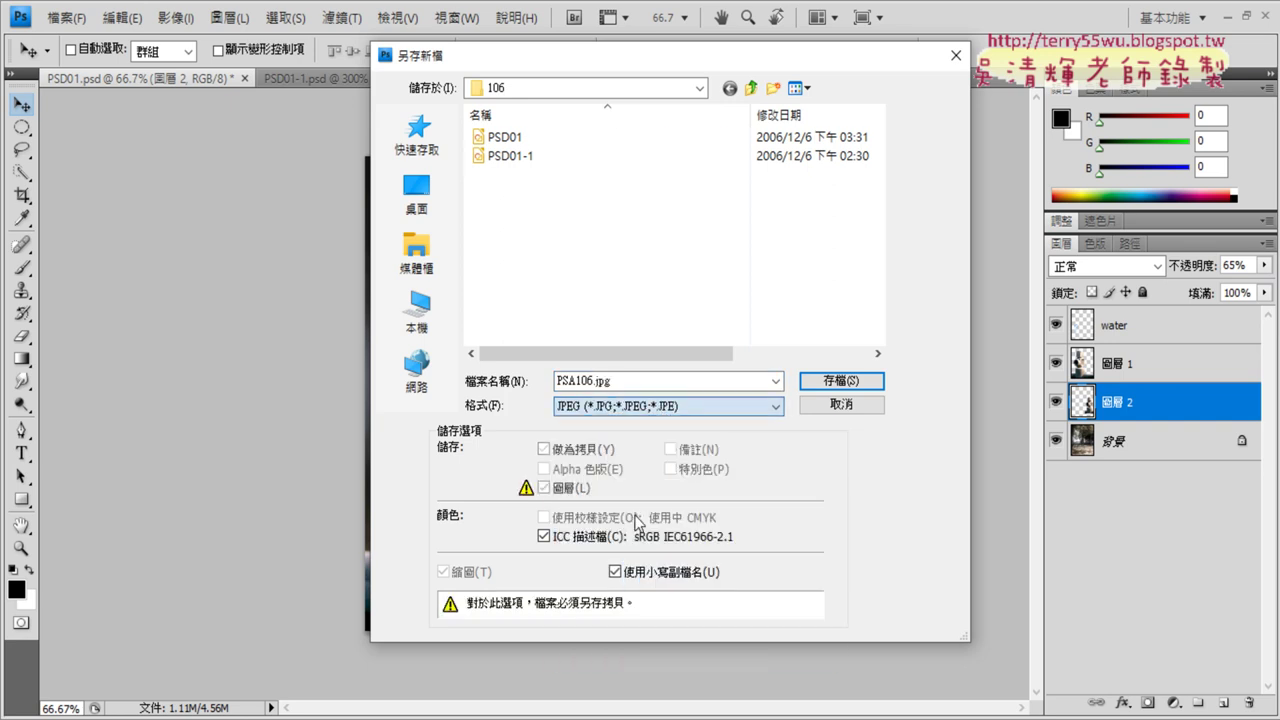